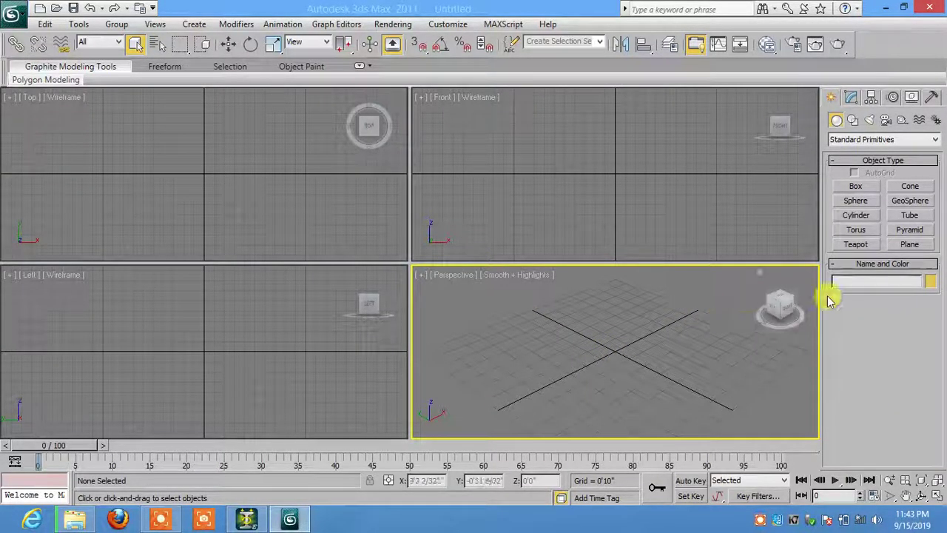
Draw a ground plane in the Top view and place a teapot at its centre
click(910, 246)
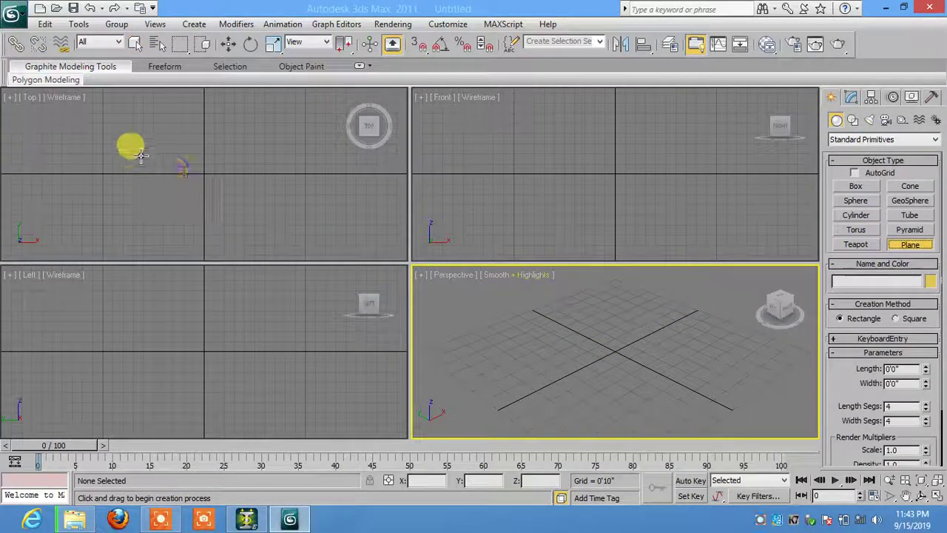
drag(134, 117, 295, 248)
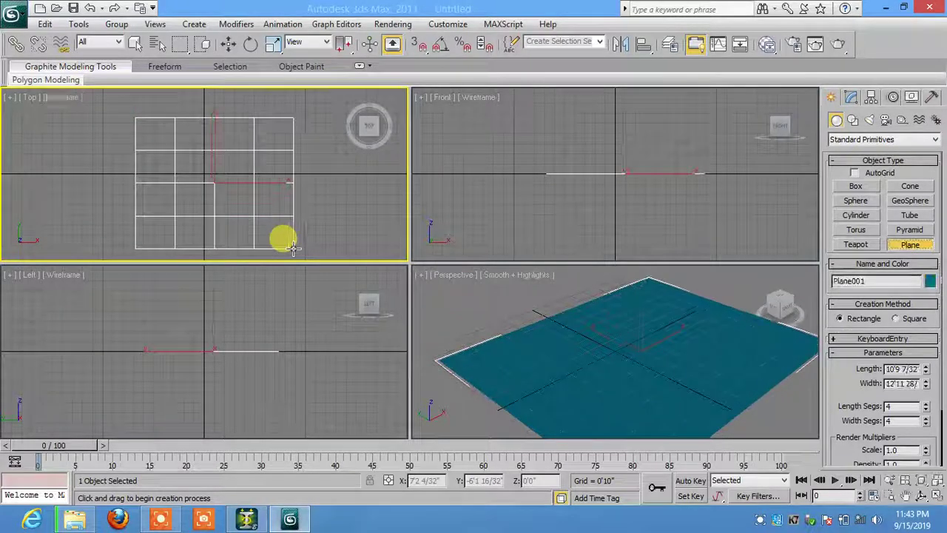
click(863, 248)
drag(214, 184, 222, 213)
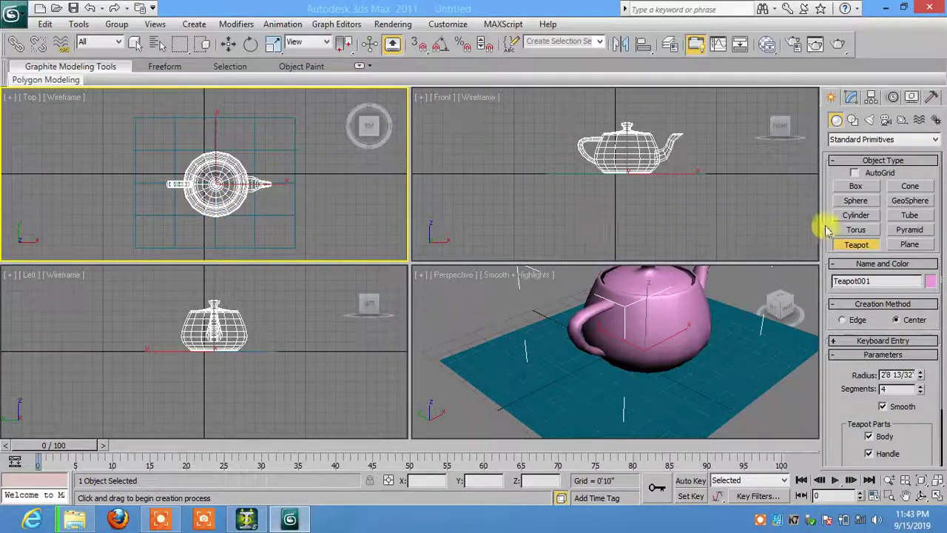
Draw a smaller second plane over the teapot with 87 length and 89 width segments
click(906, 246)
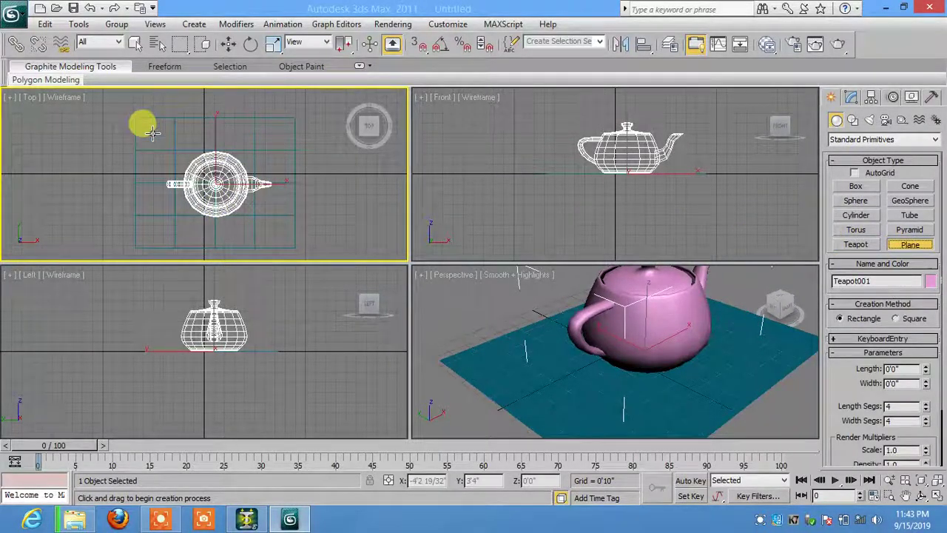
drag(152, 134, 282, 238)
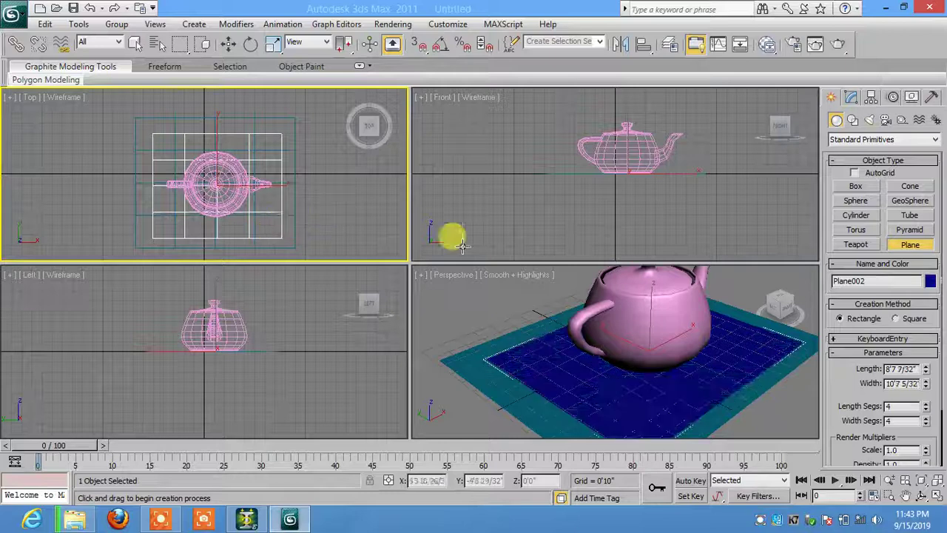
click(920, 383)
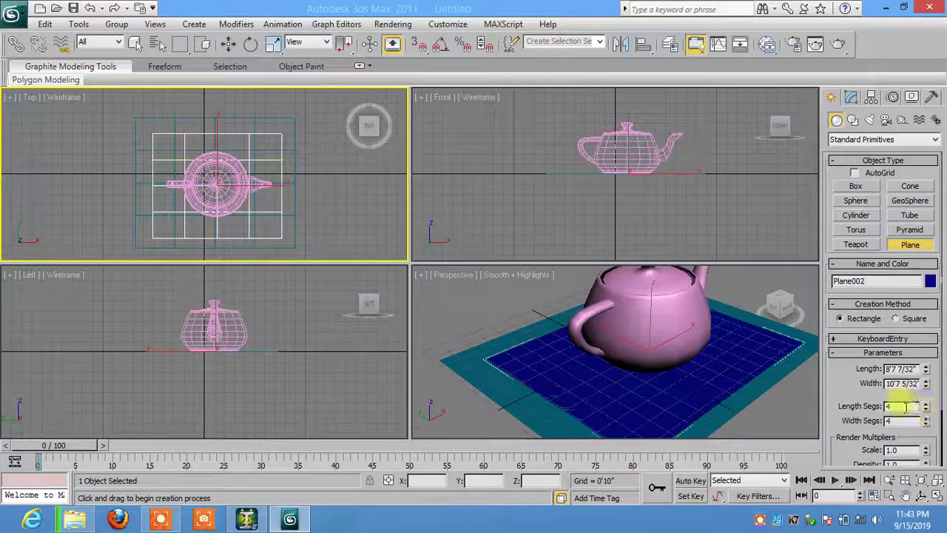
mouse_move(925, 407)
mouse_down()
mouse_move(848, 300)
mouse_move(838, 218)
mouse_up()
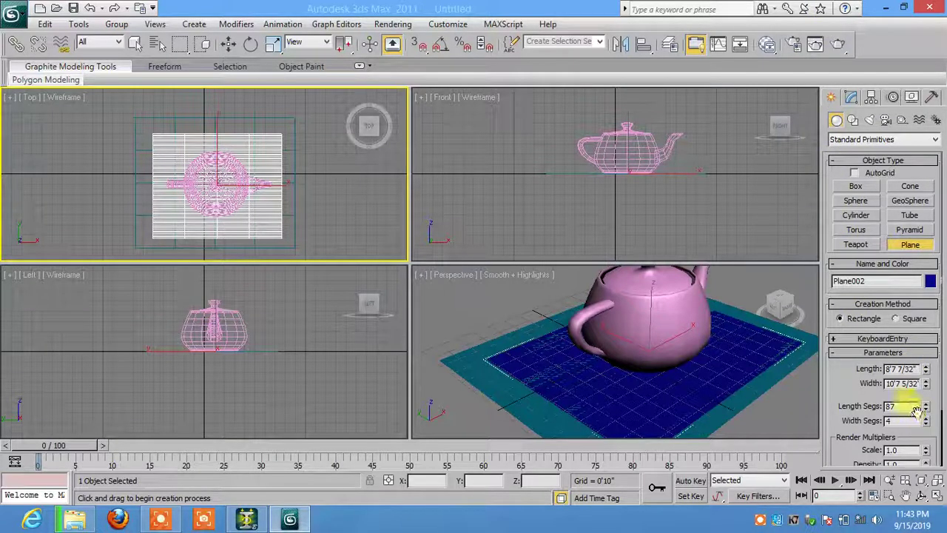
mouse_move(928, 424)
mouse_down()
mouse_move(858, 388)
mouse_move(913, 191)
mouse_up()
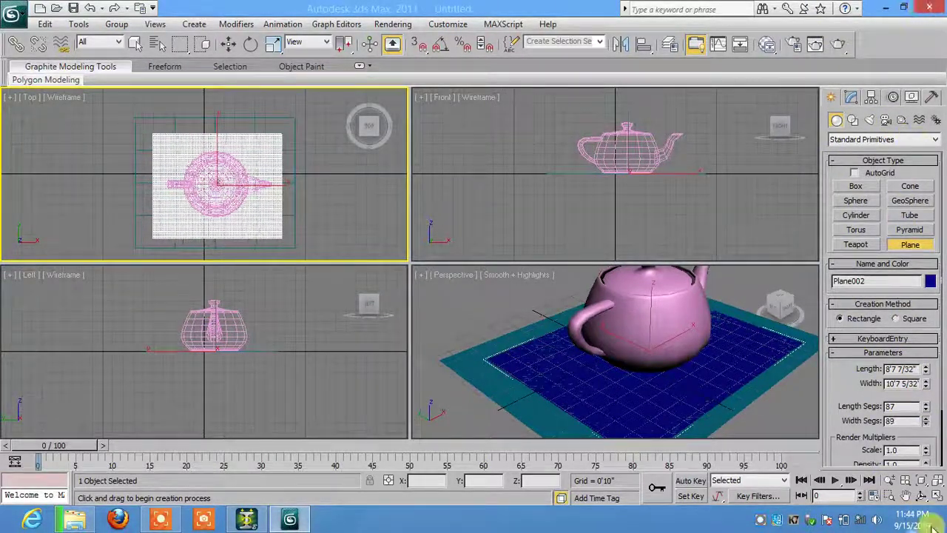
Move the blue plane up above the teapot in the Front view and zoom extents all
click(230, 42)
right_click(581, 241)
drag(602, 116, 605, 70)
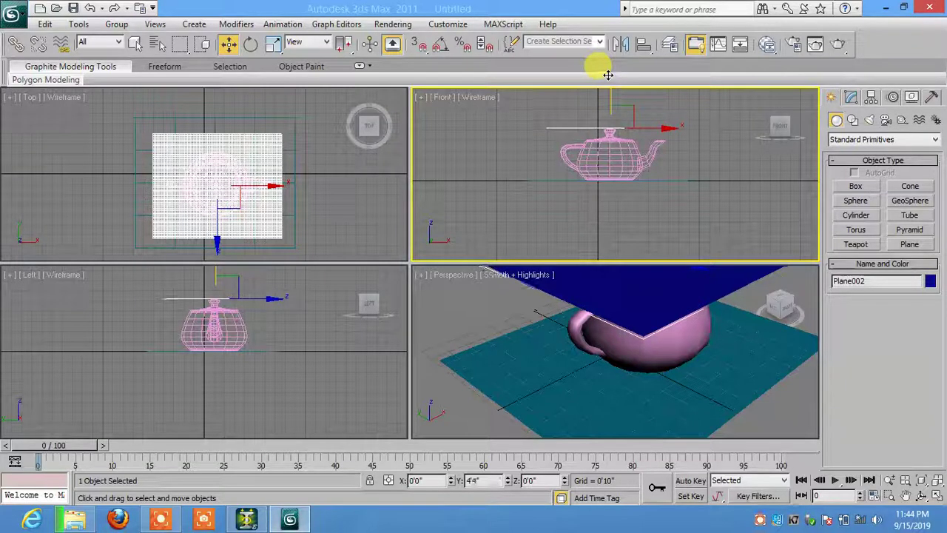
click(936, 486)
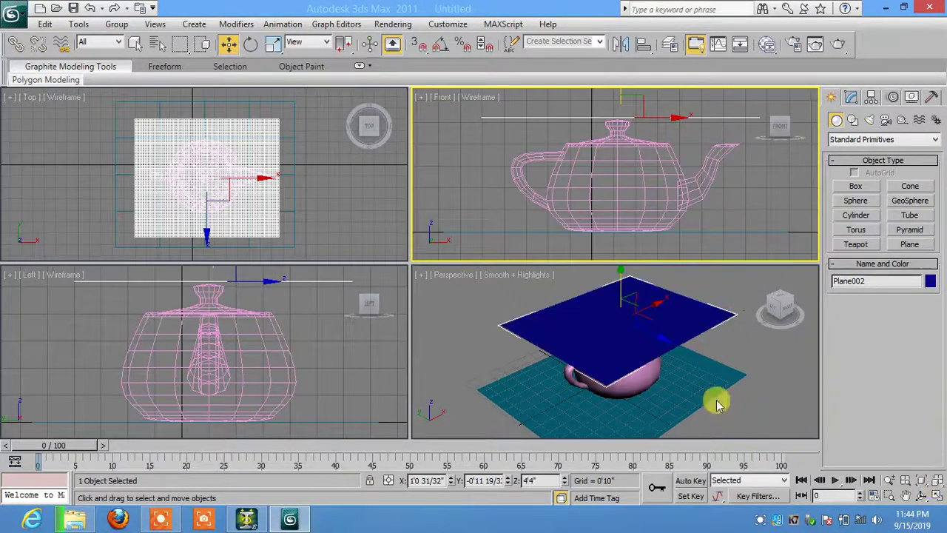
Add a Cloth modifier to the blue plane and bring up its Object Properties
click(852, 97)
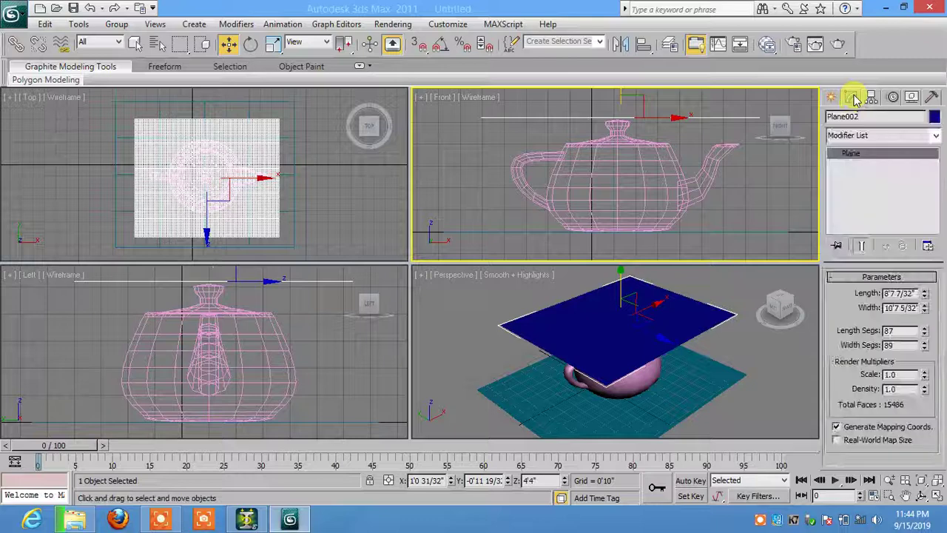
click(861, 139)
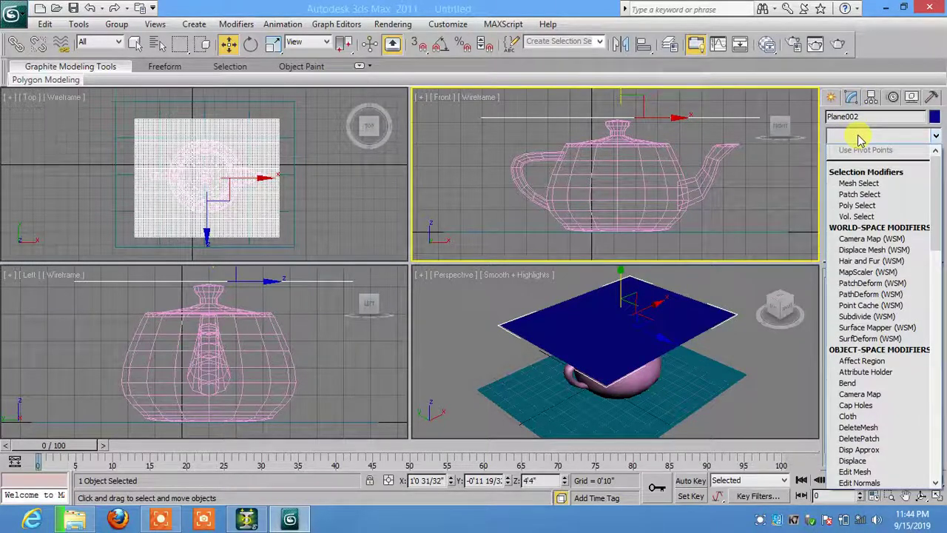
click(864, 419)
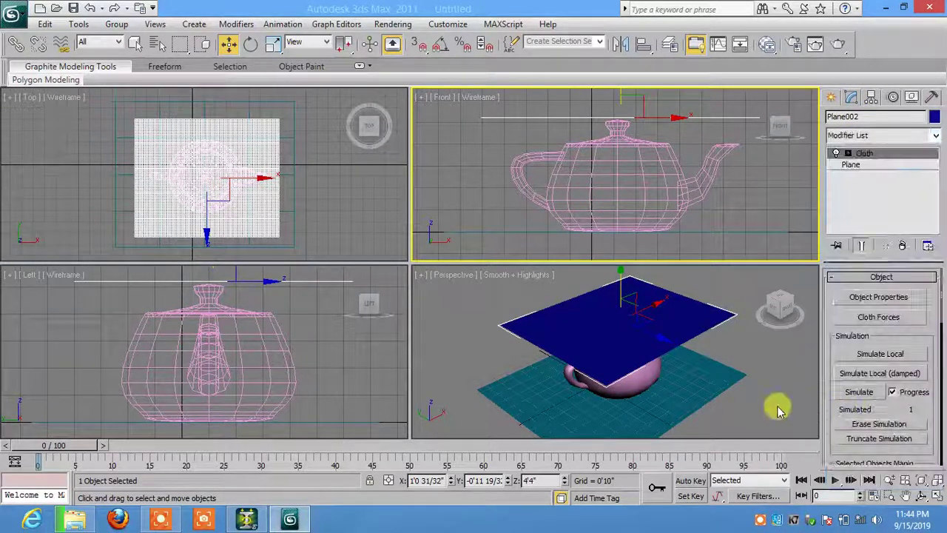
click(860, 300)
Set Plane002 as a Cloth object using the Satin preset
click(338, 68)
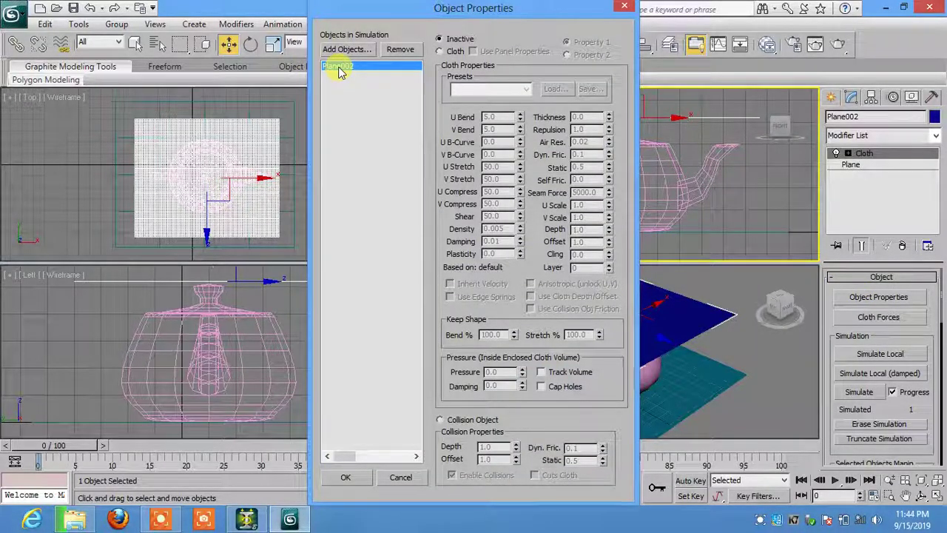
click(442, 51)
click(462, 89)
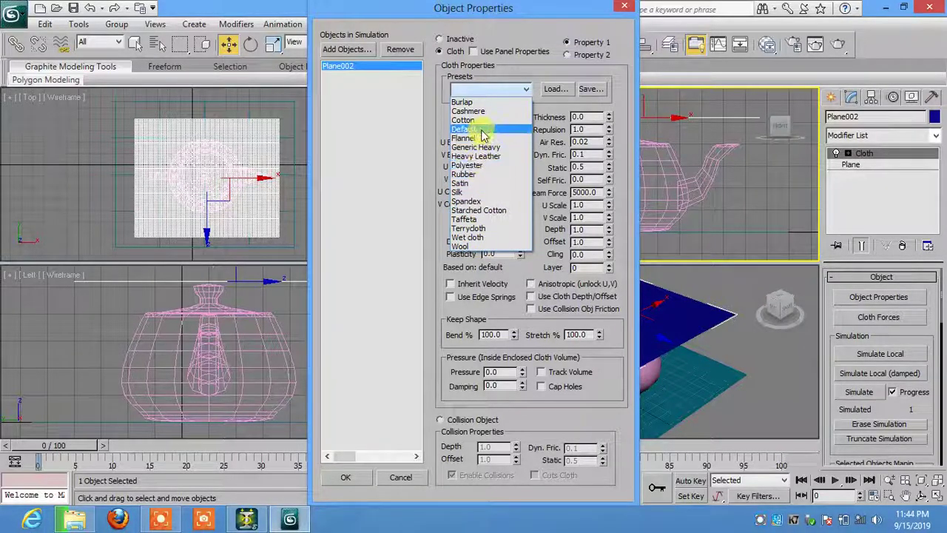
click(474, 185)
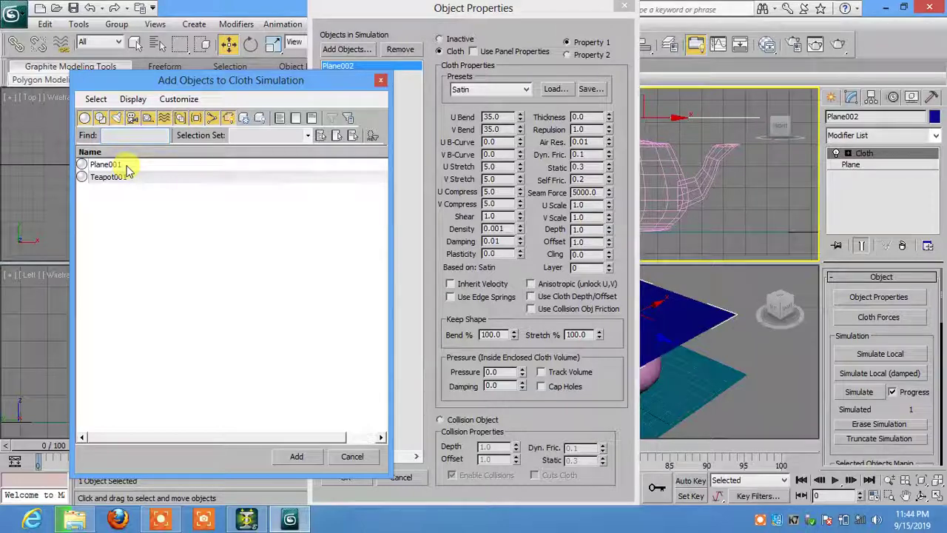
Add Plane001 and Teapot001 to the simulation as collision objects and confirm
drag(137, 169, 132, 185)
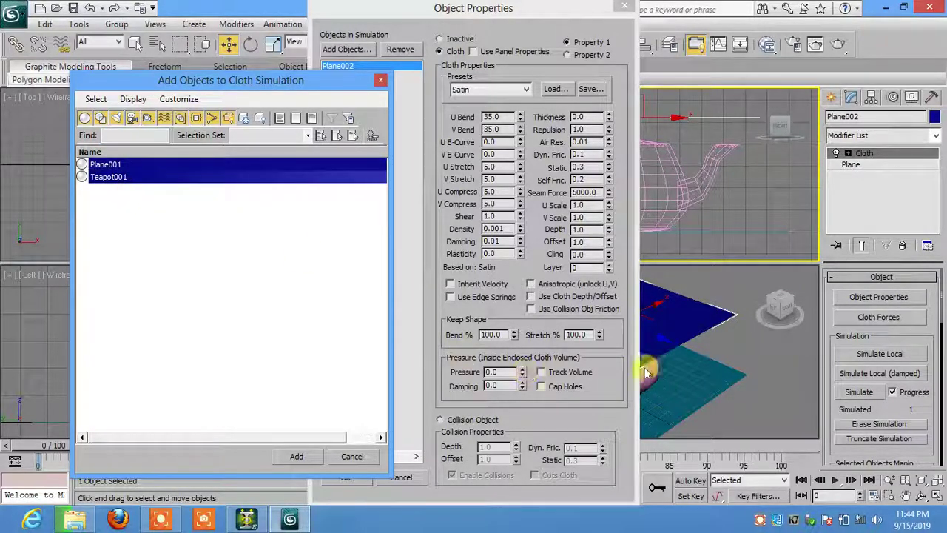
click(285, 461)
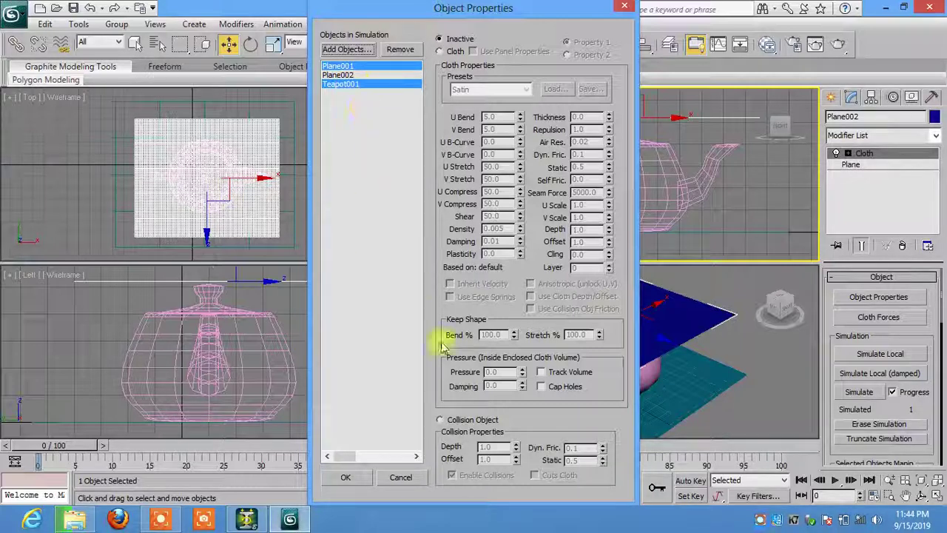
click(439, 420)
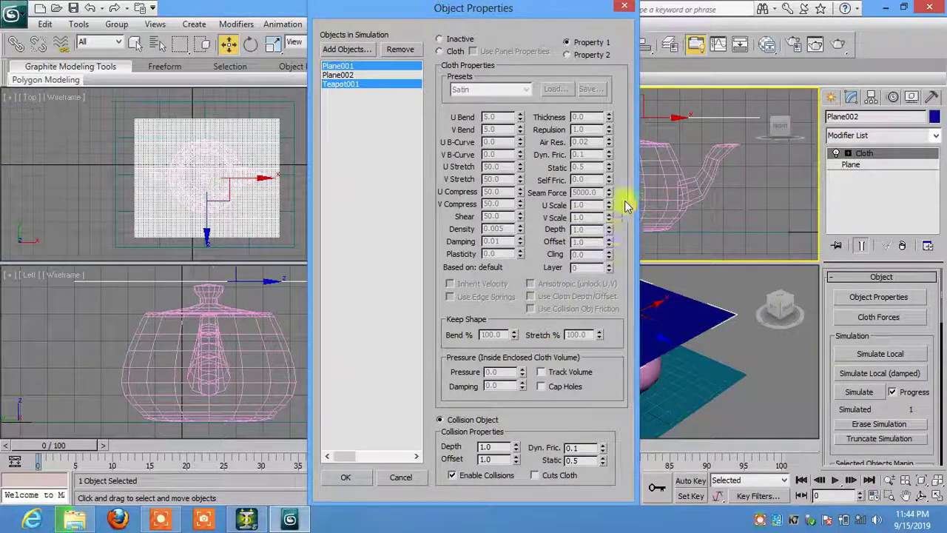
click(358, 482)
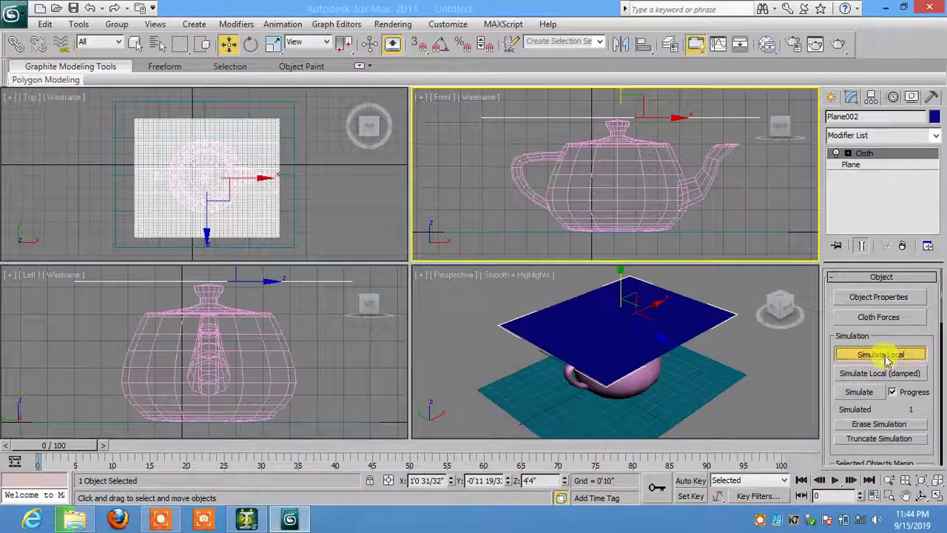
Run Simulate Local until Plane002 drapes over the teapot, stop it, then select the teapot
click(885, 356)
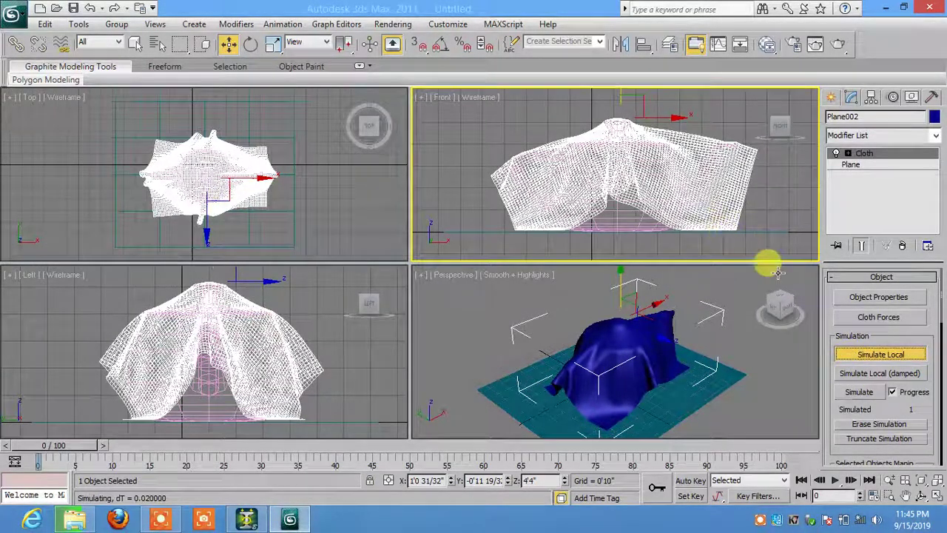
key(Escape)
click(732, 398)
middle_drag(732, 398, 681, 387)
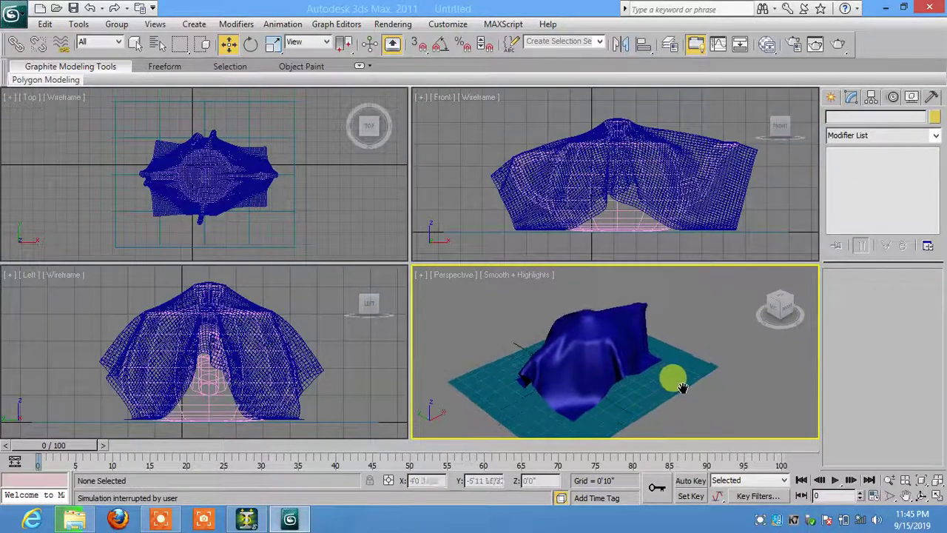
click(566, 370)
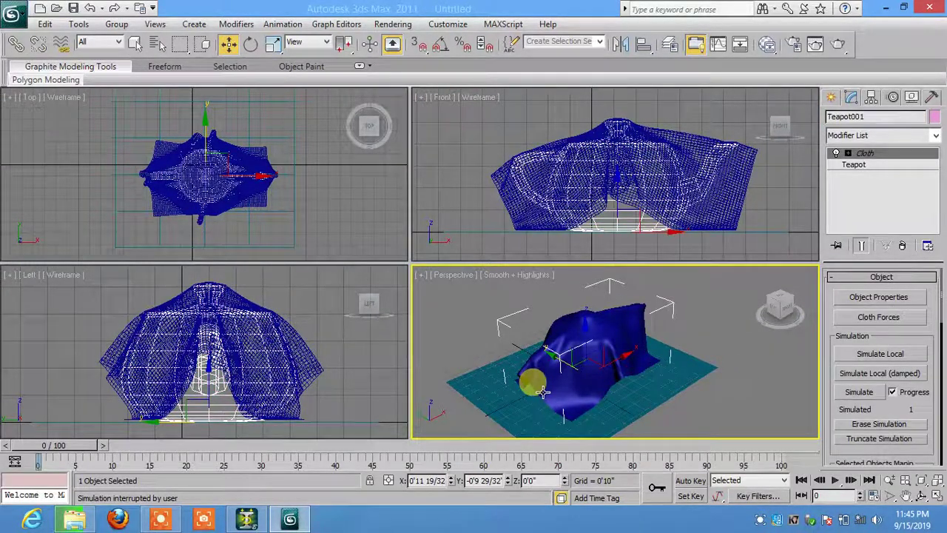
Assign the first-slot 01 - Default material to the draped cloth using the Compact Material Editor
key(m)
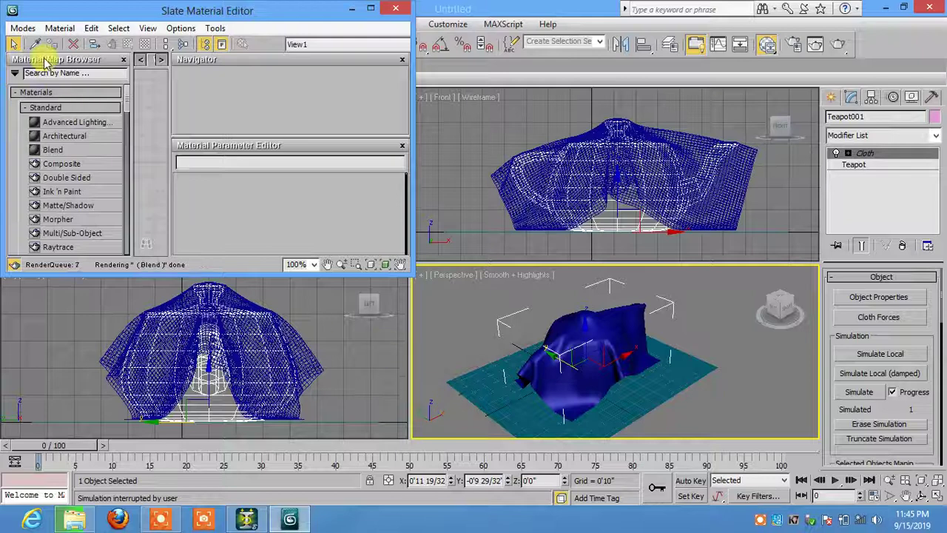
click(25, 28)
click(58, 43)
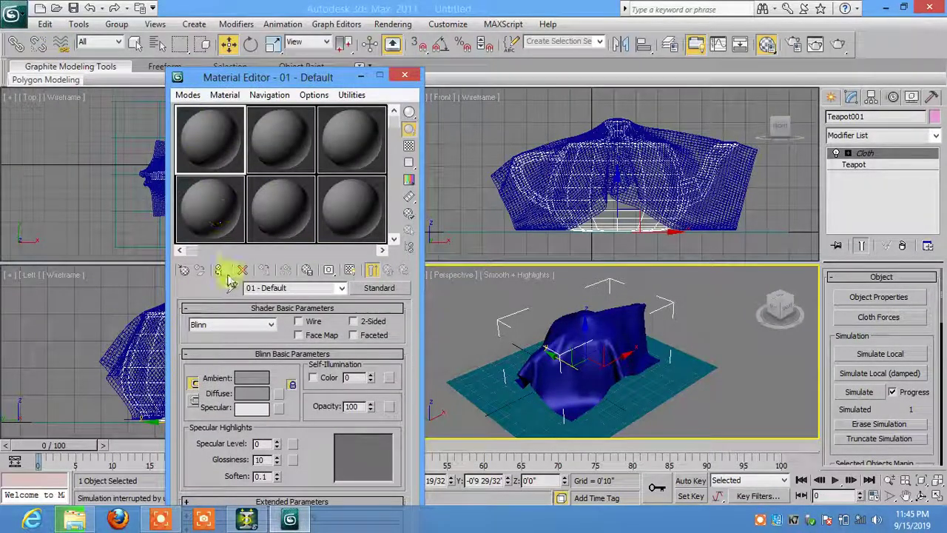
click(222, 272)
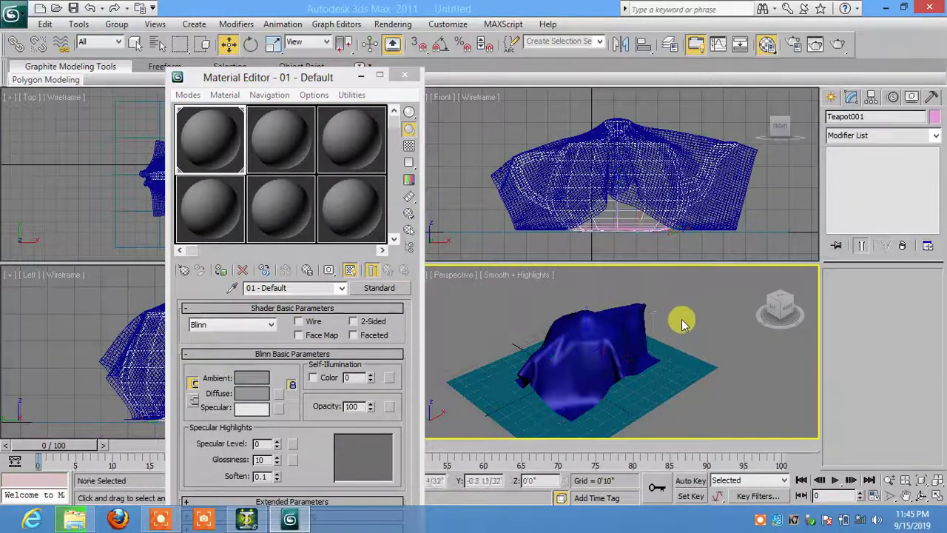
click(619, 305)
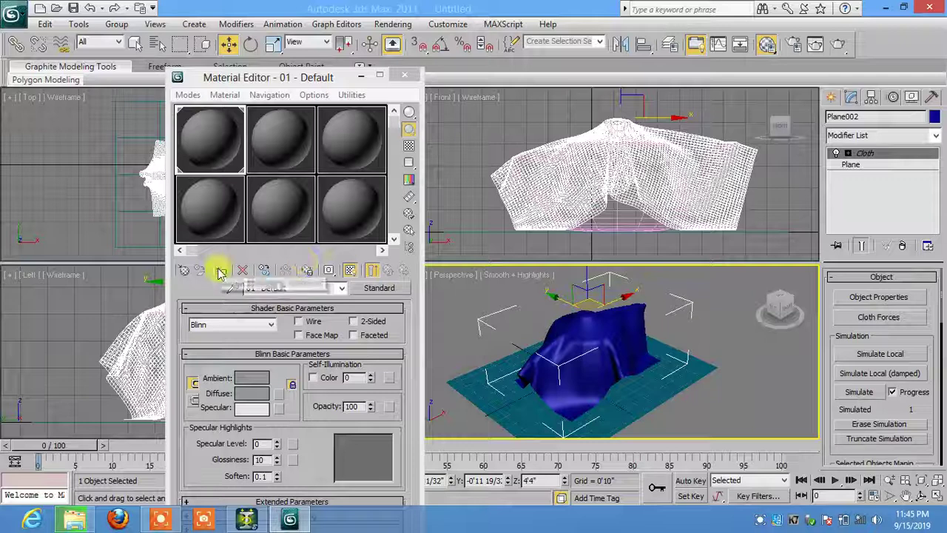
click(220, 270)
Set the material's Diffuse colour to pink
click(253, 394)
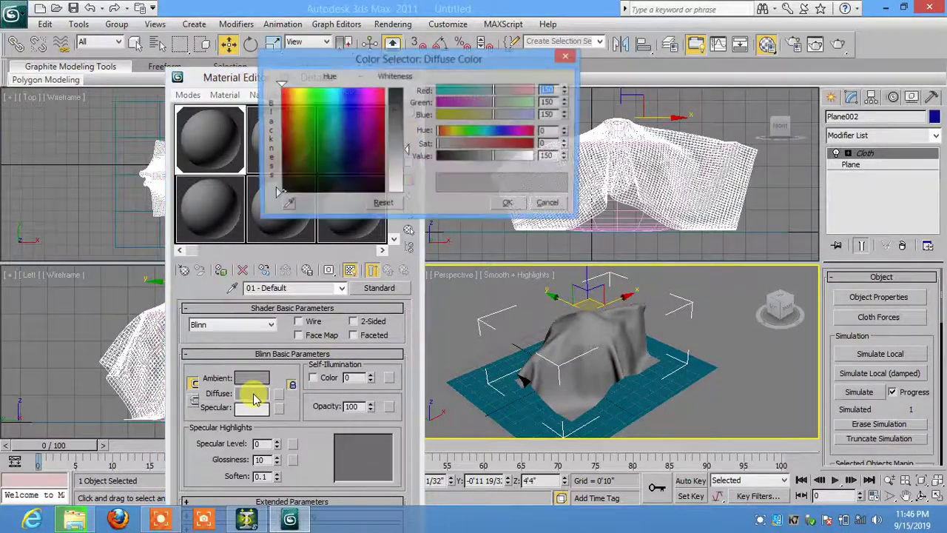
drag(327, 154, 281, 90)
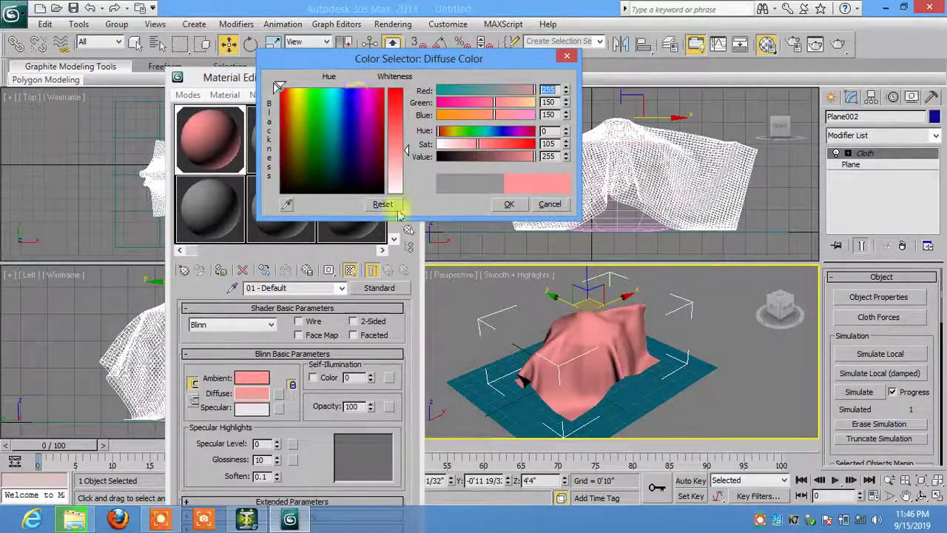
click(509, 206)
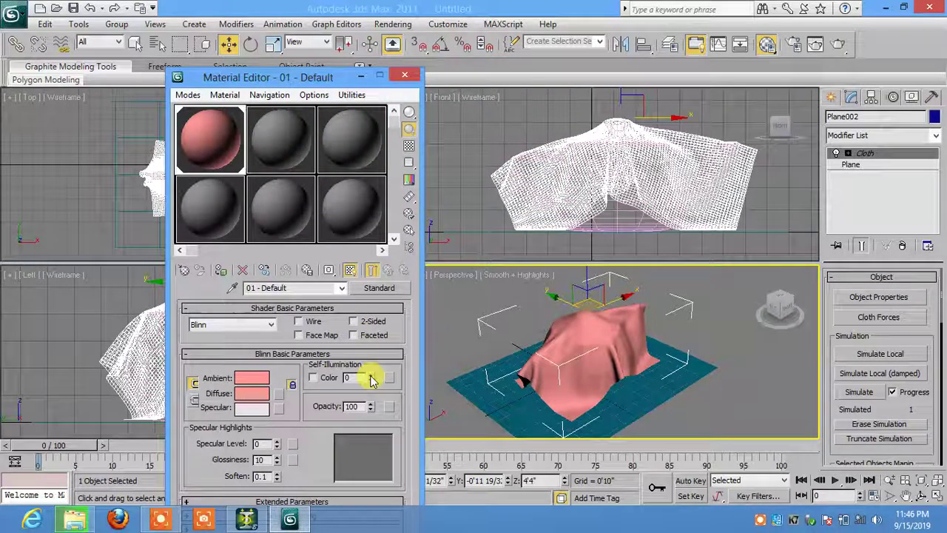
Tweak self-illumination and opacity while previewing, then open the Diffuse channel's map browser
drag(371, 376, 375, 342)
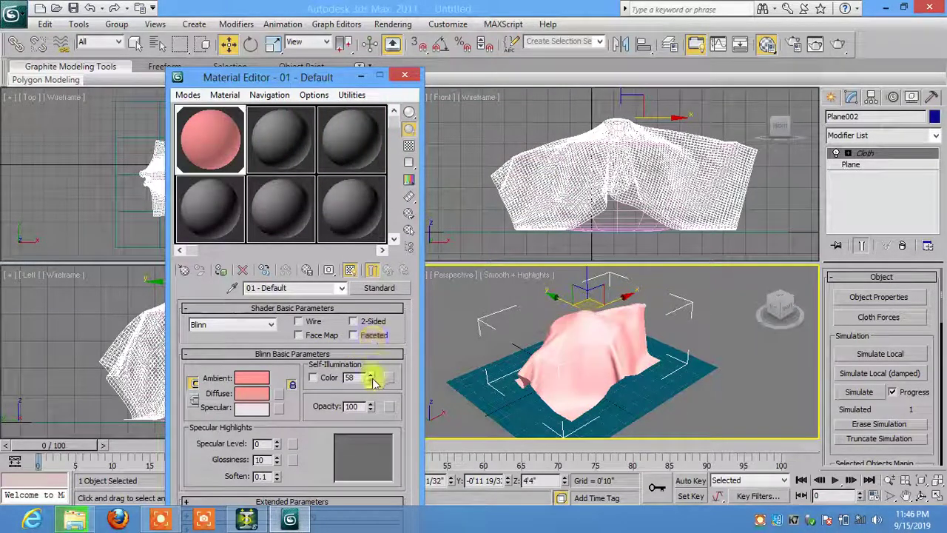
drag(374, 381, 369, 392)
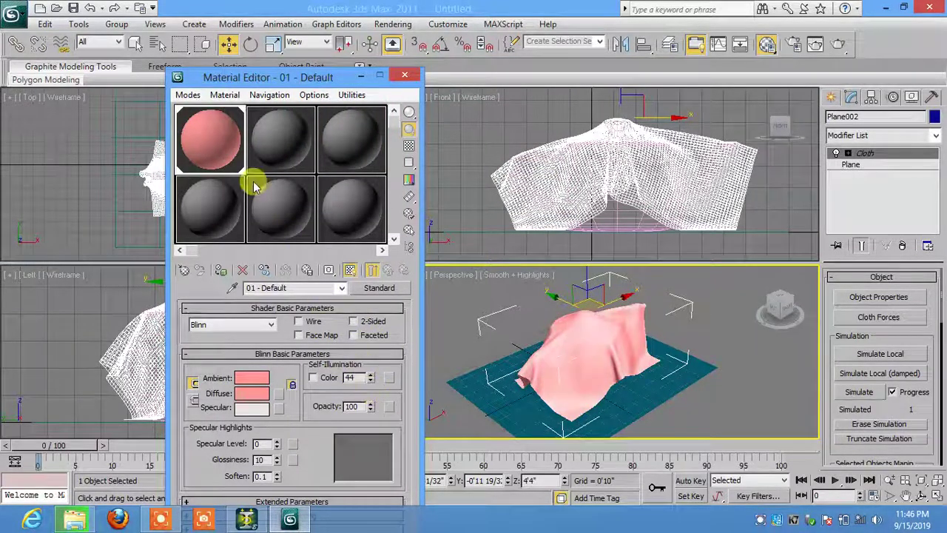
double_click(211, 143)
drag(246, 194, 325, 264)
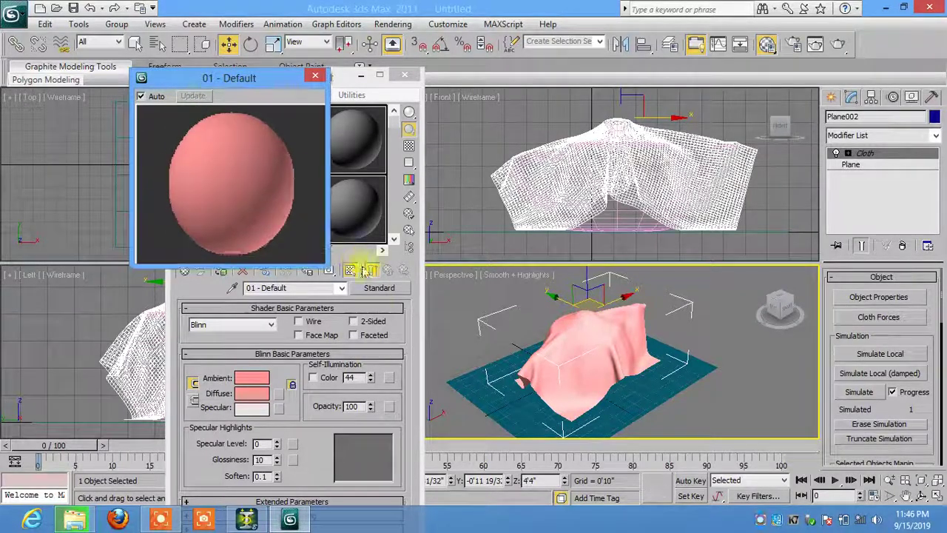
drag(370, 376, 372, 342)
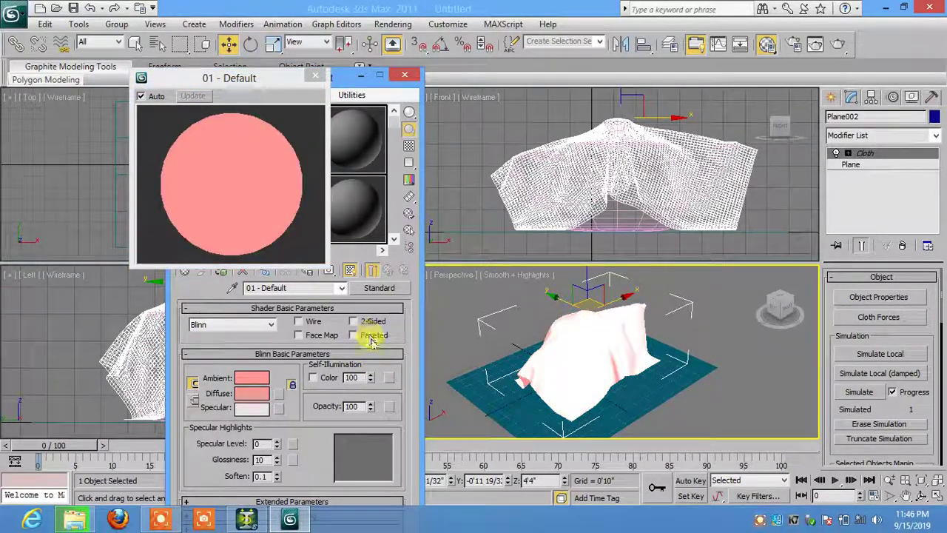
drag(368, 392, 368, 402)
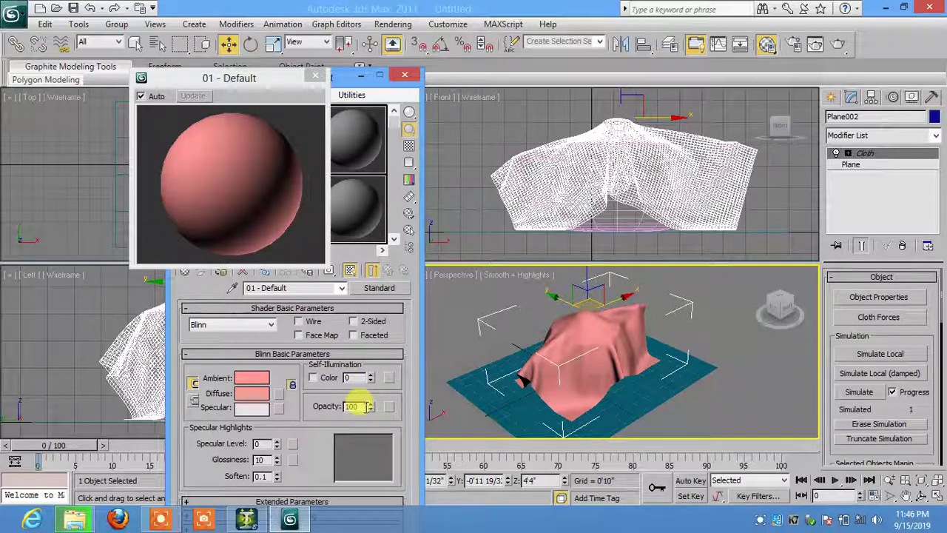
mouse_move(373, 407)
mouse_down()
mouse_move(356, 454)
mouse_move(366, 471)
mouse_move(360, 378)
mouse_move(374, 409)
mouse_move(376, 274)
mouse_up()
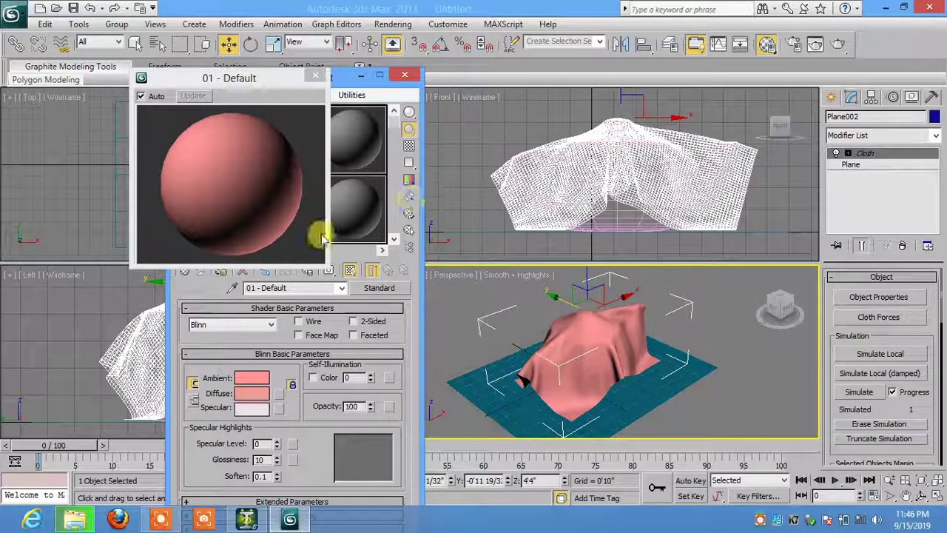
click(315, 76)
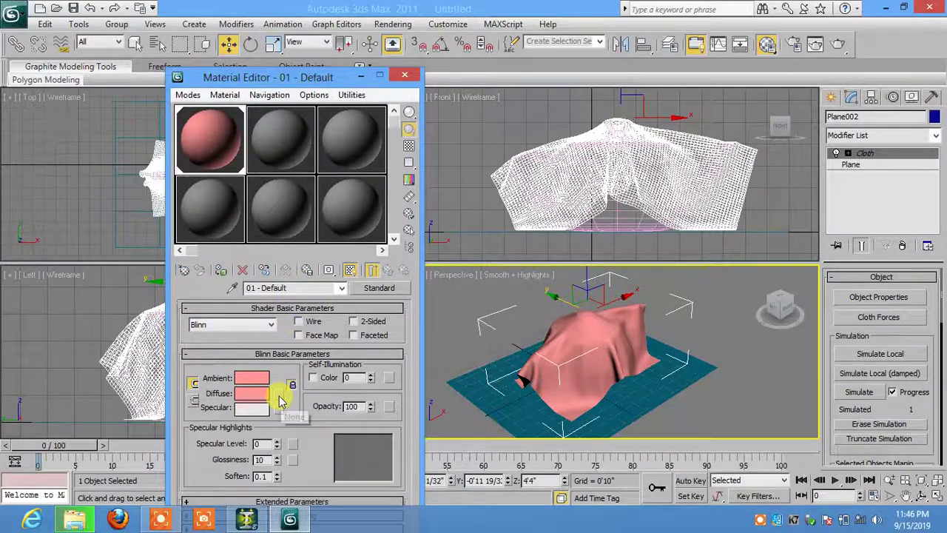
click(279, 393)
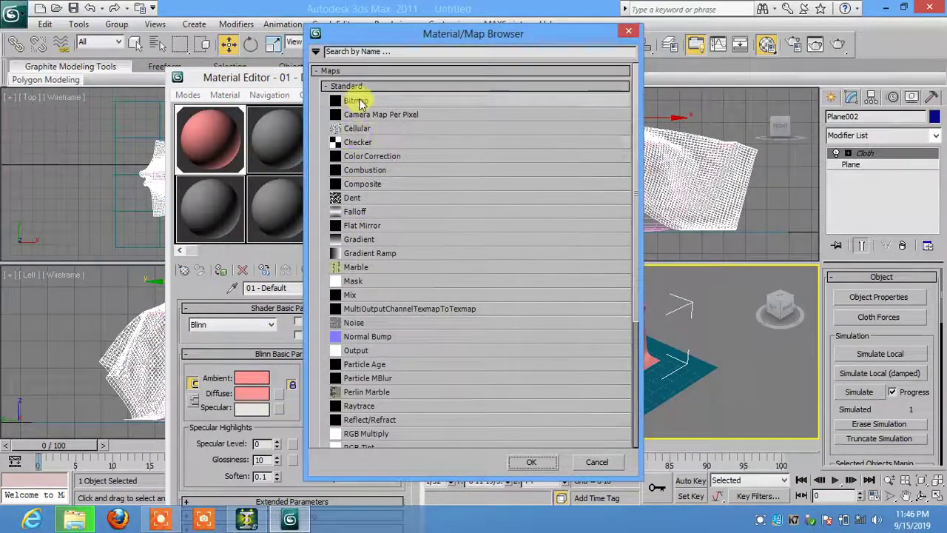
Copy 3dsmax.mat from Program Files\Autodesk\3ds Max 2011\materiallibraries via the library import window
click(316, 52)
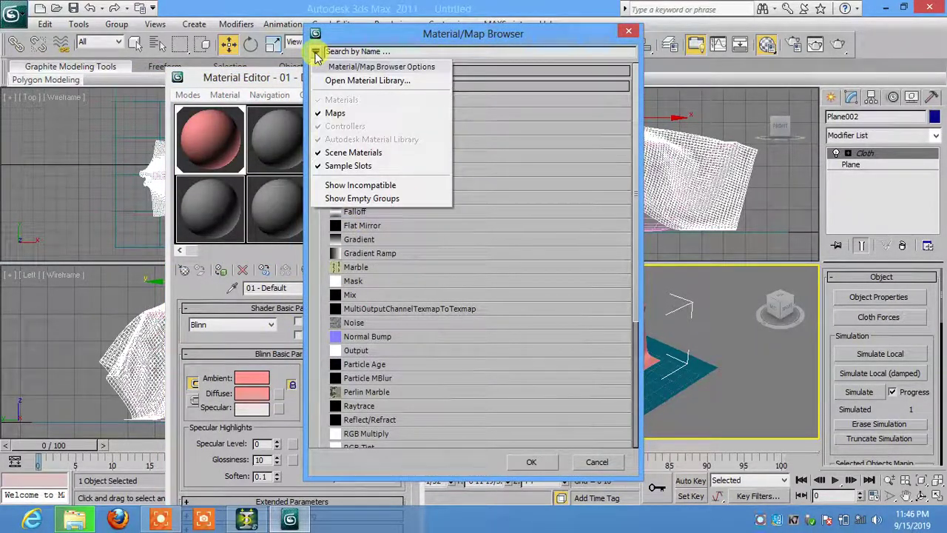
click(324, 83)
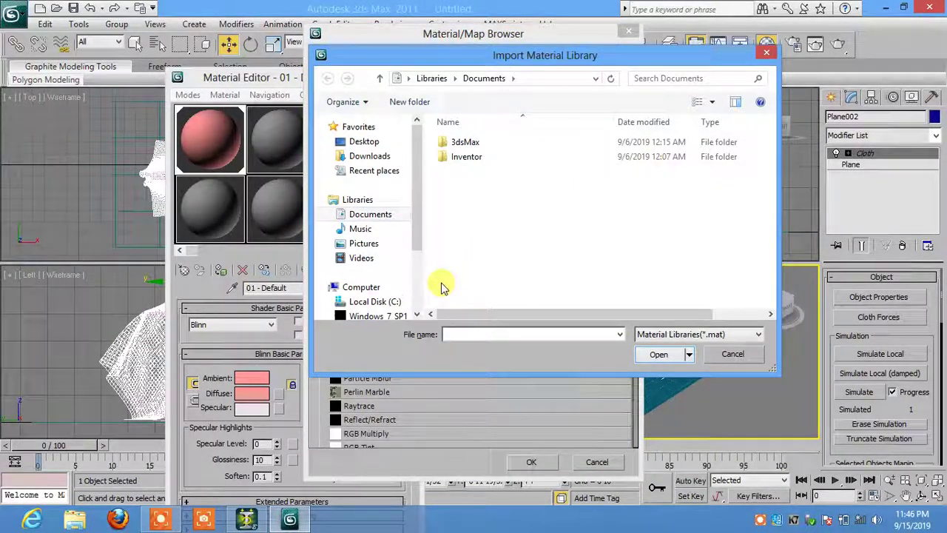
click(366, 301)
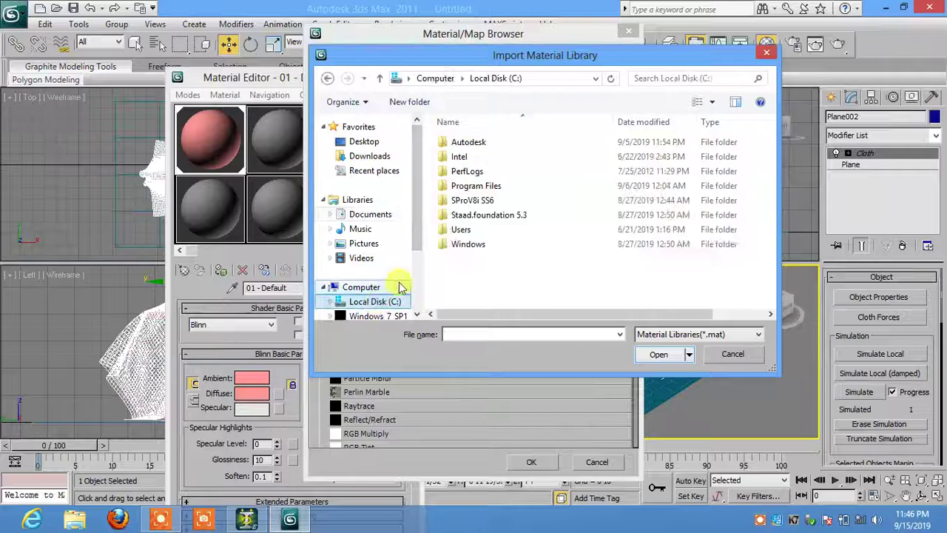
double_click(481, 145)
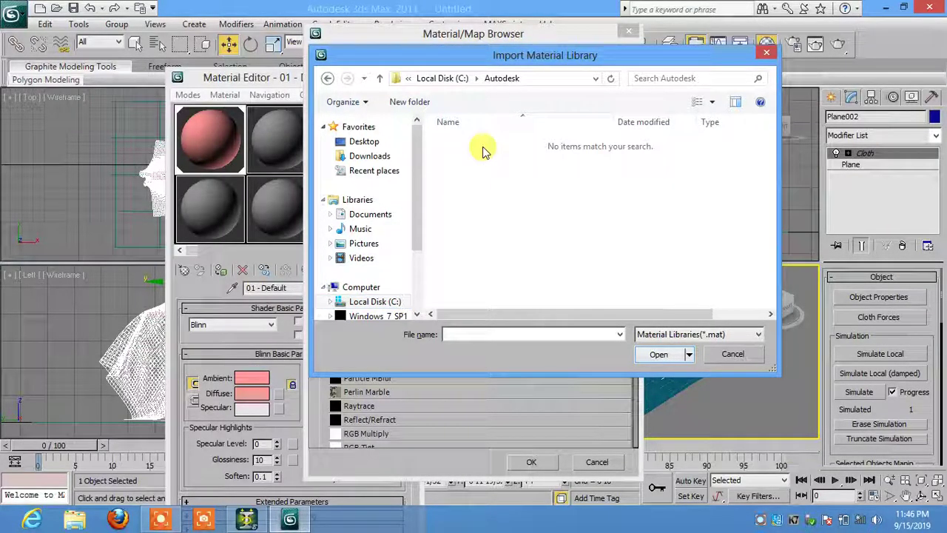
click(392, 302)
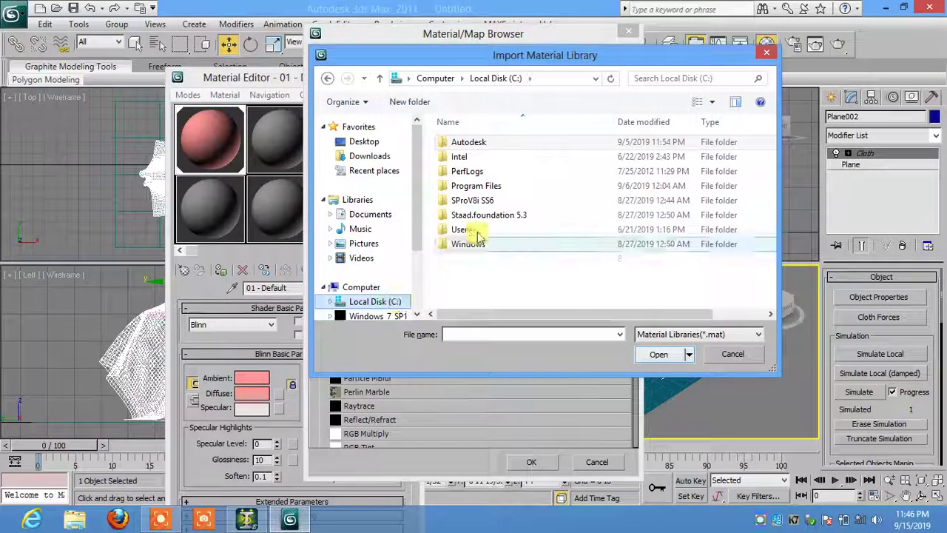
double_click(494, 187)
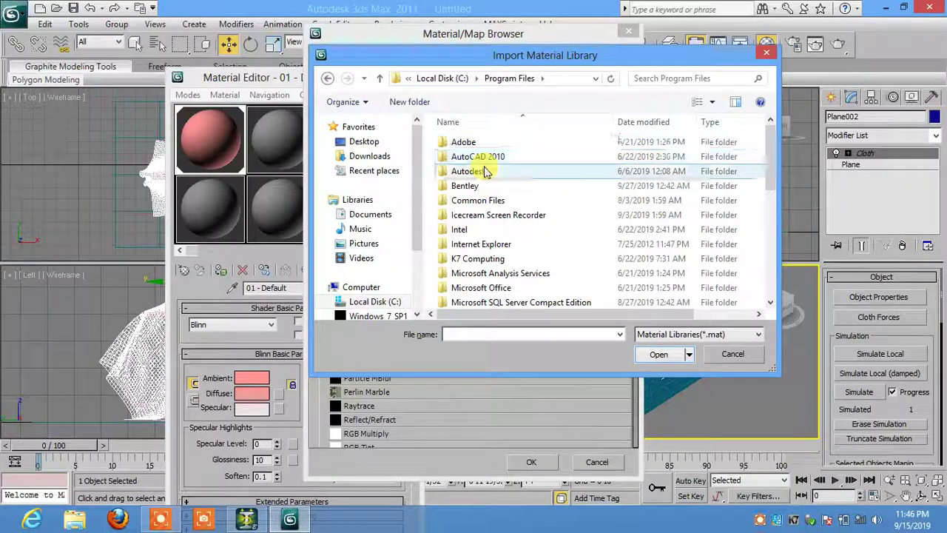
double_click(483, 172)
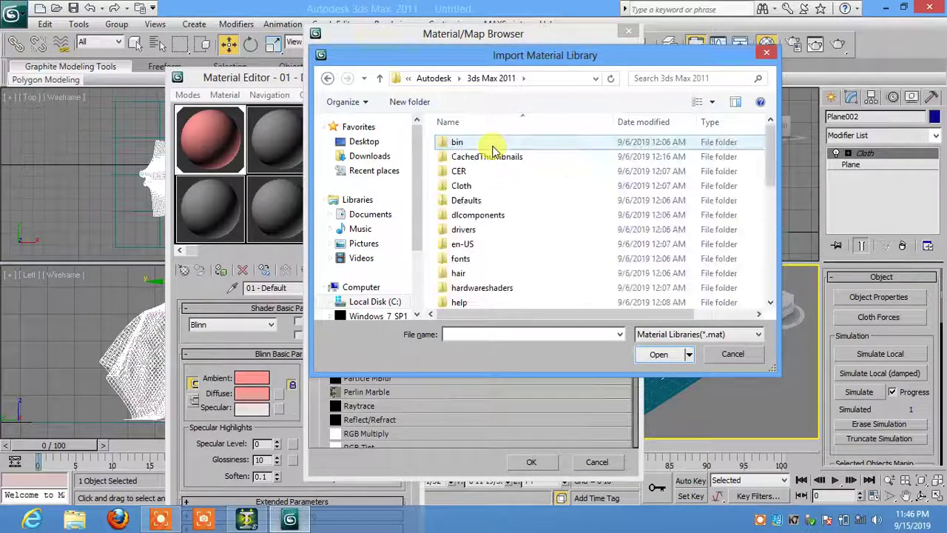
scroll(494, 254, down, 4)
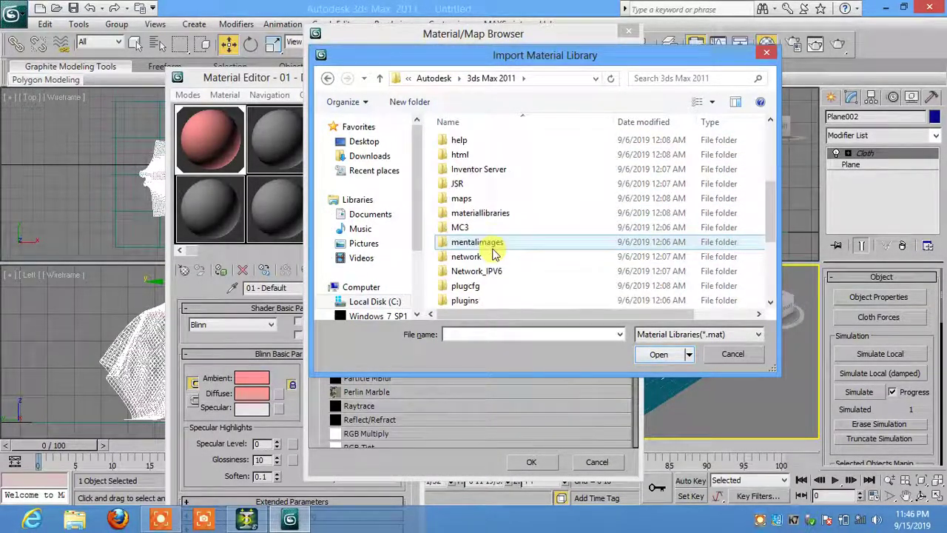
double_click(494, 213)
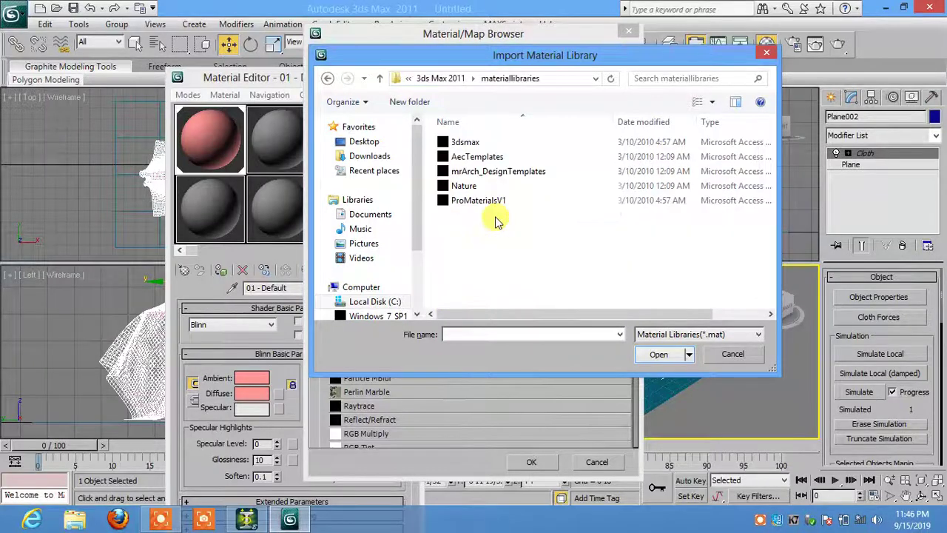
click(479, 142)
right_click(480, 140)
click(692, 351)
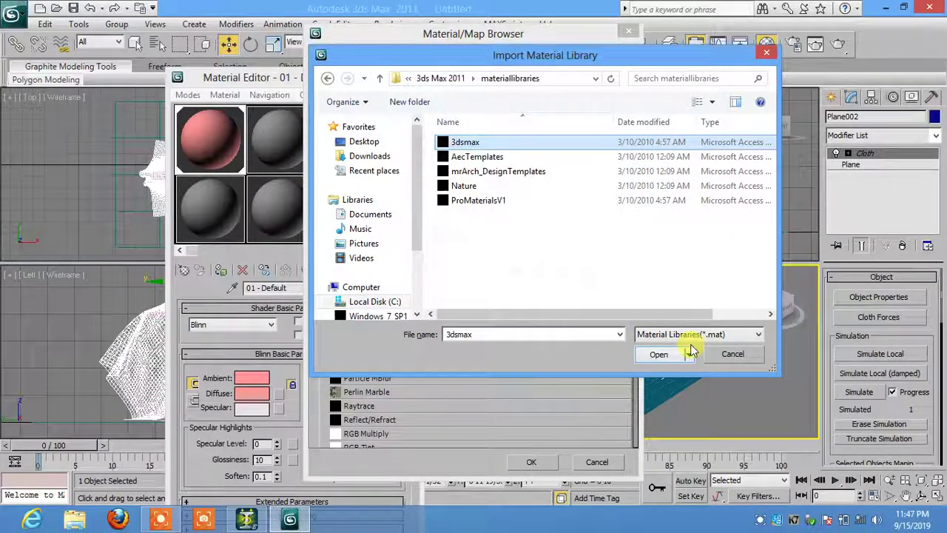
click(719, 354)
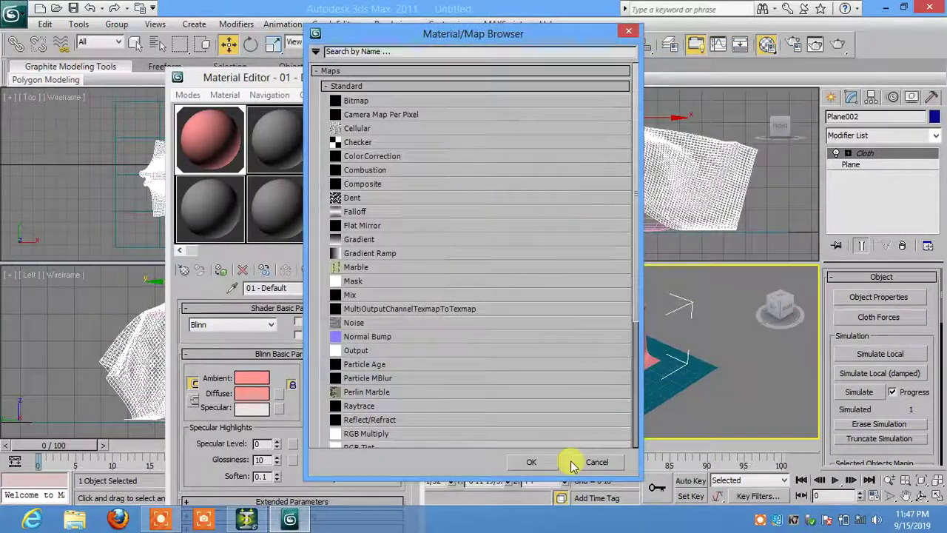
Paste 3dsmax.mat into the Documents\3dsMax\materiallibraries folder
click(316, 52)
click(337, 78)
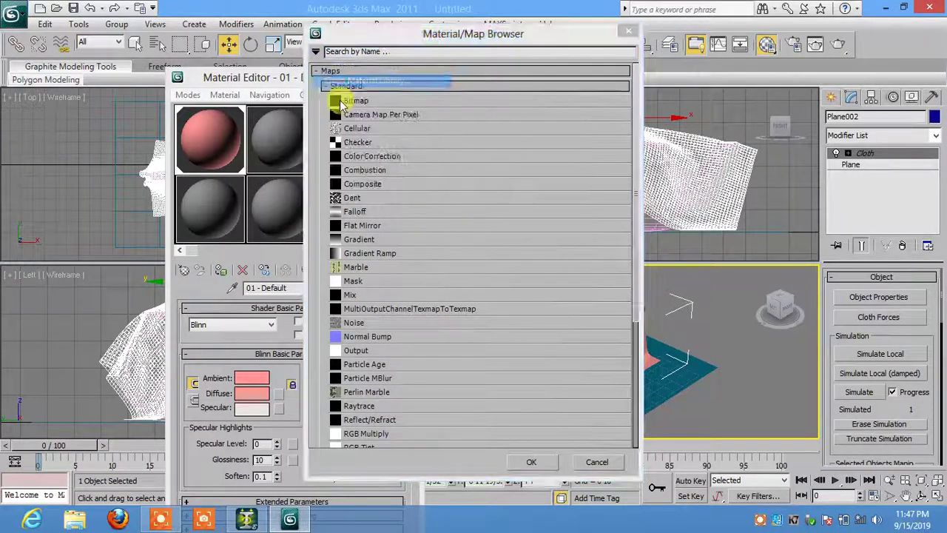
right_click(482, 232)
click(518, 319)
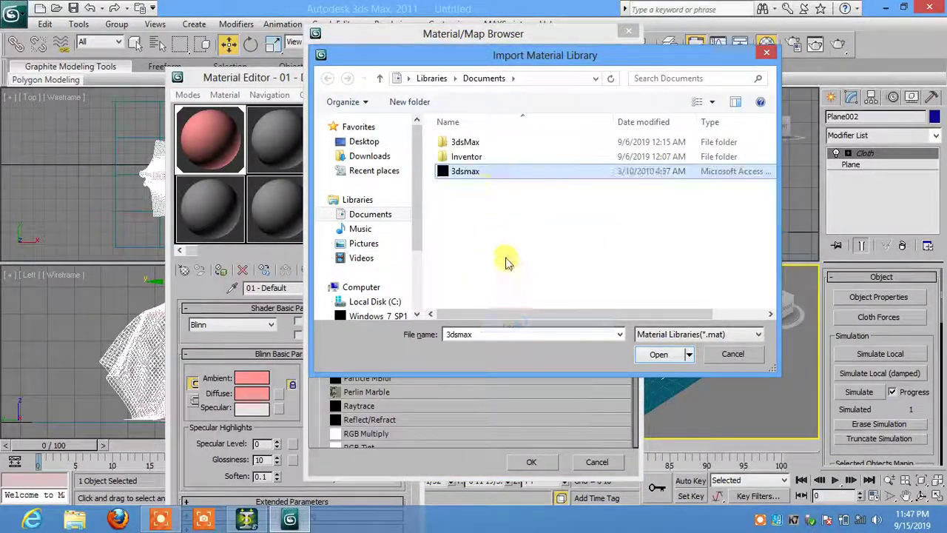
double_click(466, 143)
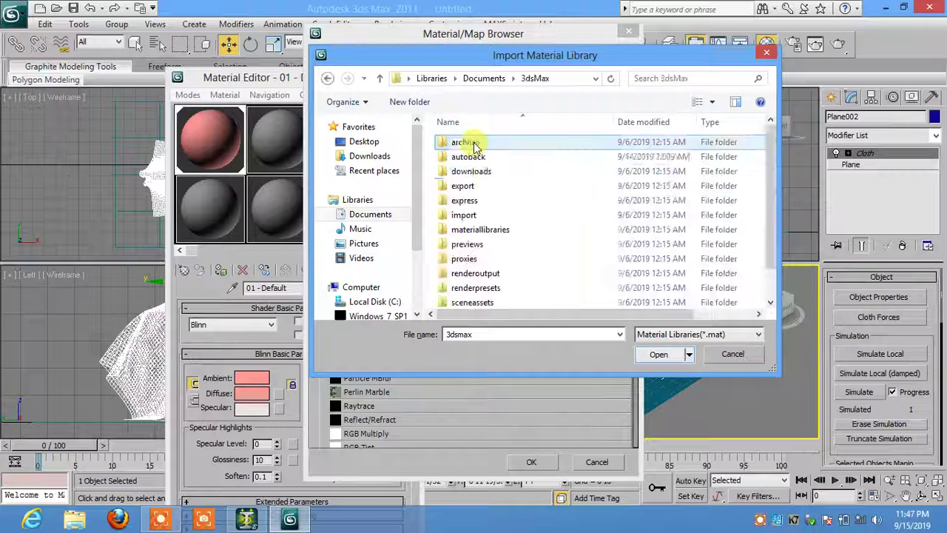
double_click(518, 229)
right_click(502, 220)
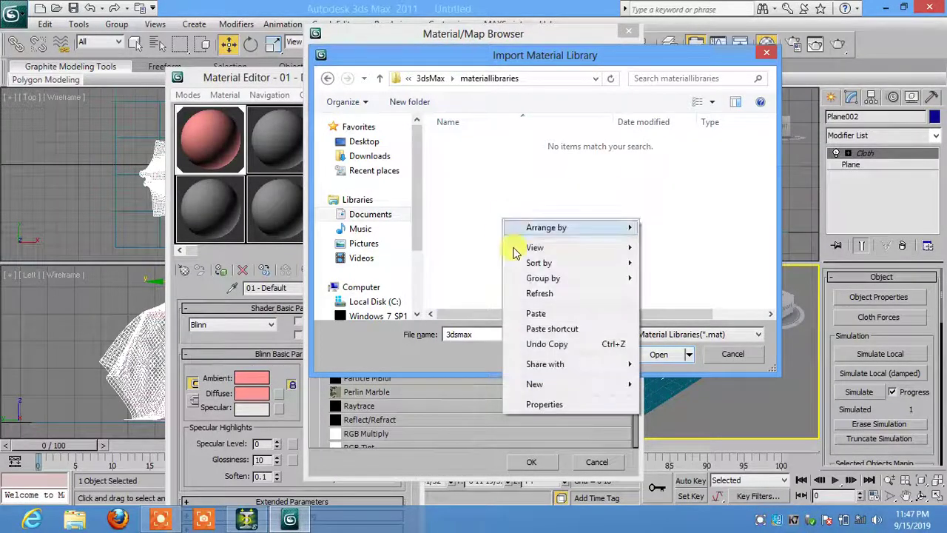
click(534, 313)
Open the 3dsmax.mat library, display its maps as icons, and assign Background_RailRoad to Diffuse
click(650, 354)
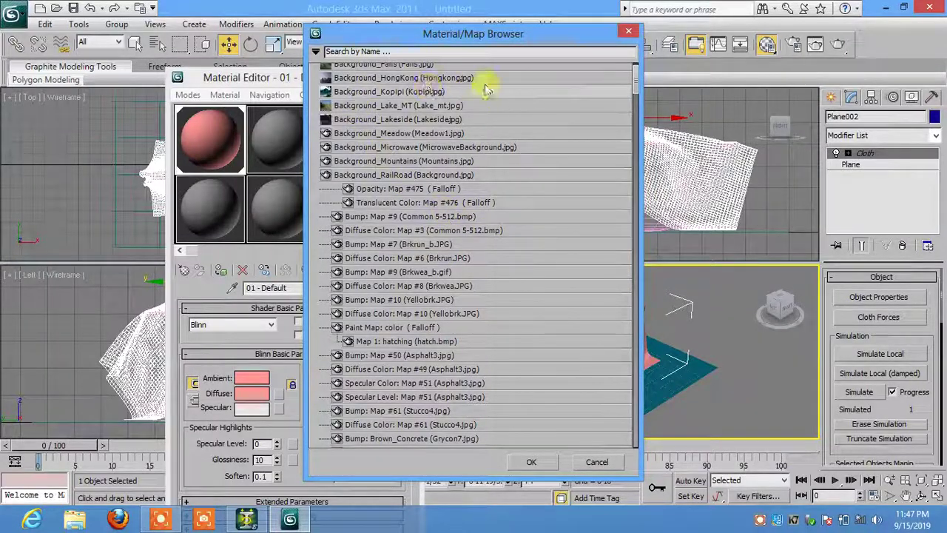
right_click(318, 183)
mouse_move(378, 212)
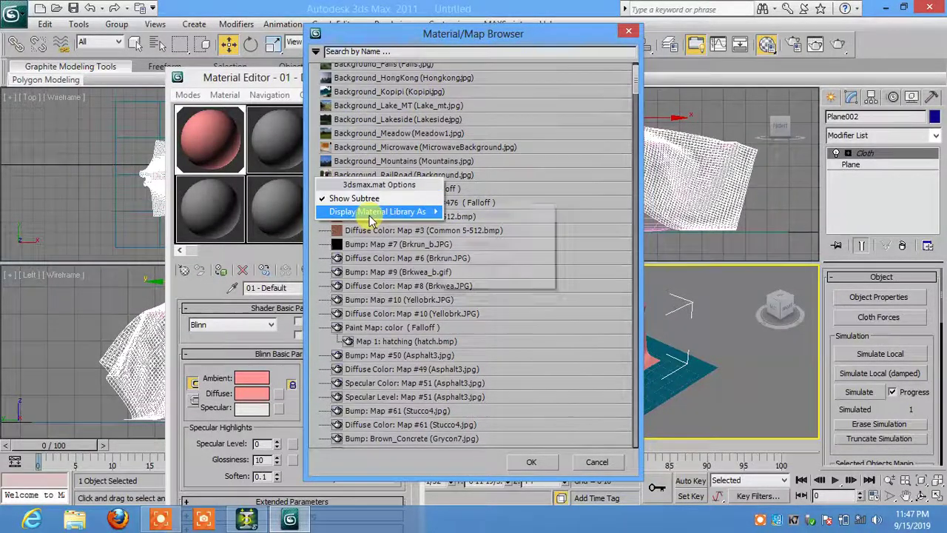
click(488, 227)
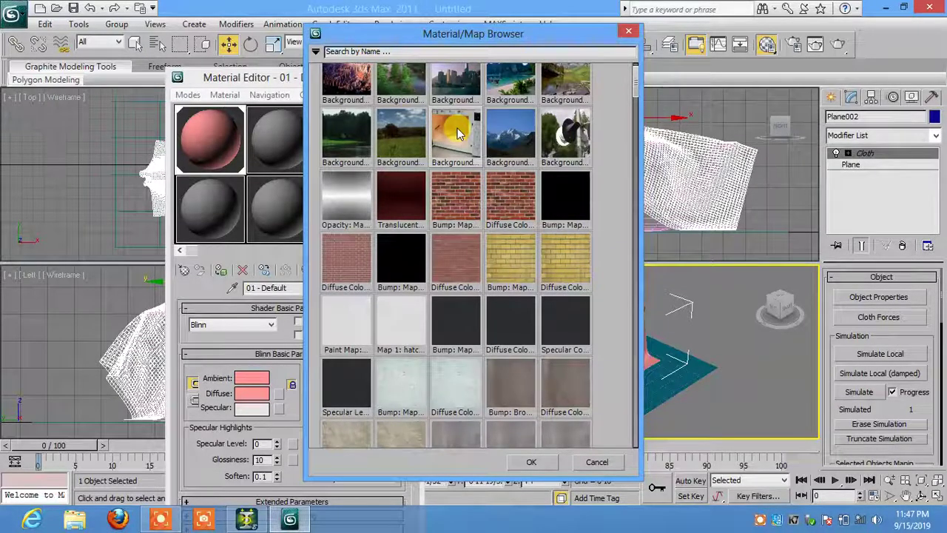
click(527, 462)
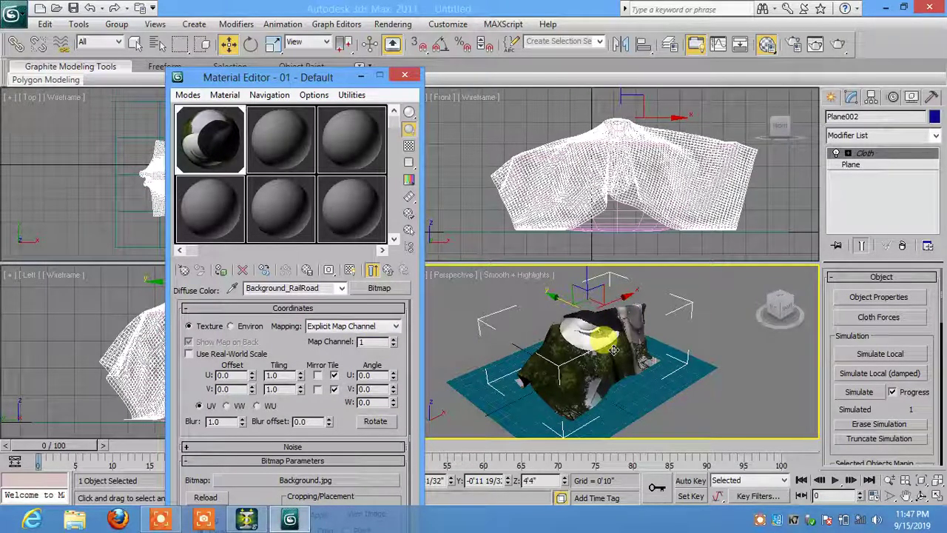
Set the Background_RailRoad map's U Tiling to 0.0 and V Tiling to 5.6, then return to parent
middle_drag(680, 376, 661, 385)
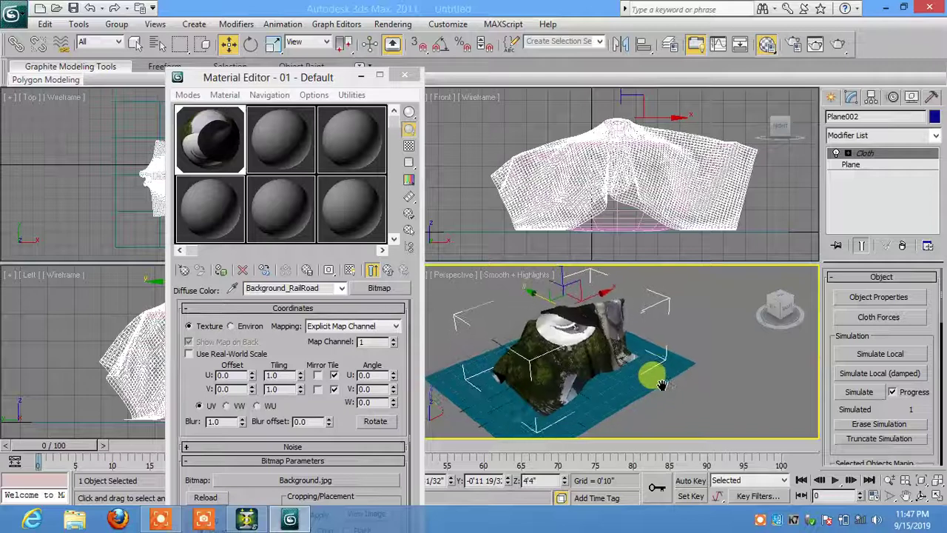
right_click(299, 374)
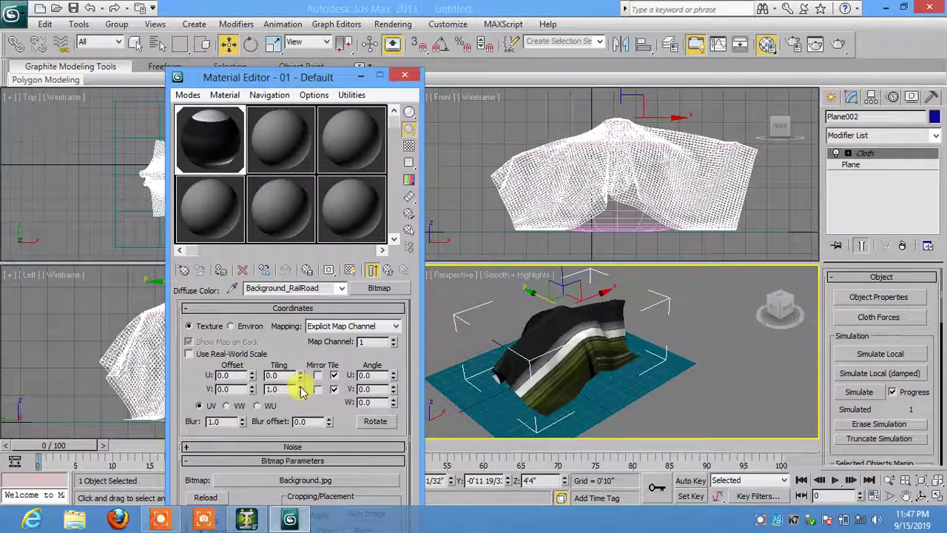
drag(302, 391, 302, 396)
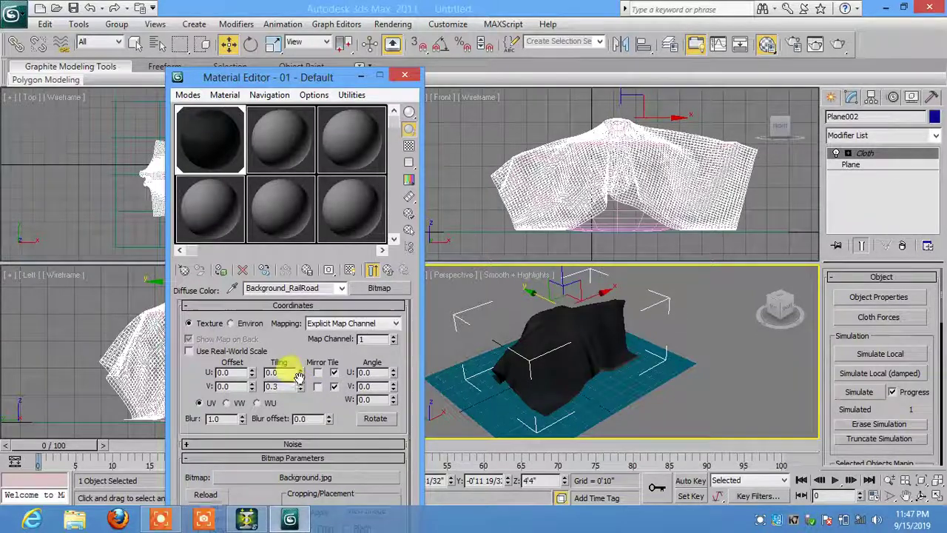
scroll(299, 376, down, 1)
drag(299, 377, 309, 335)
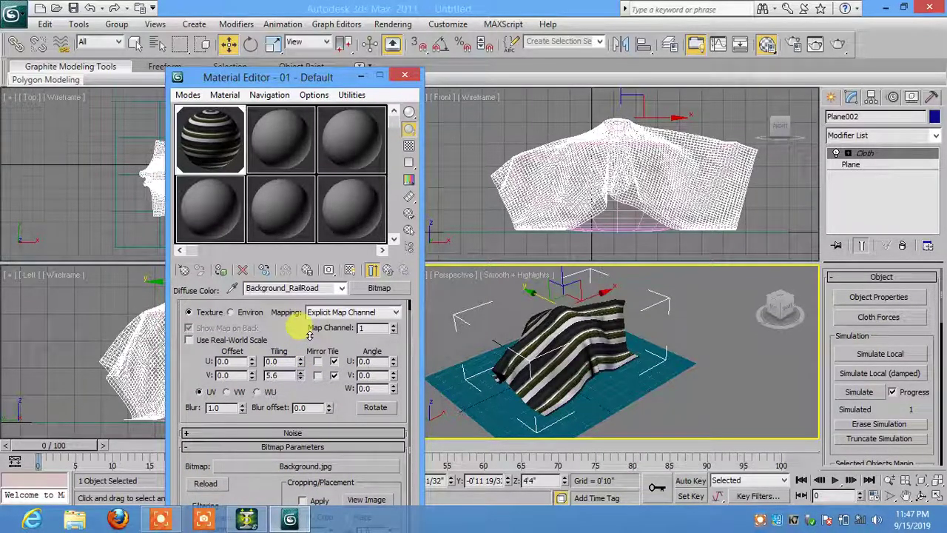
middle_drag(624, 412, 605, 414)
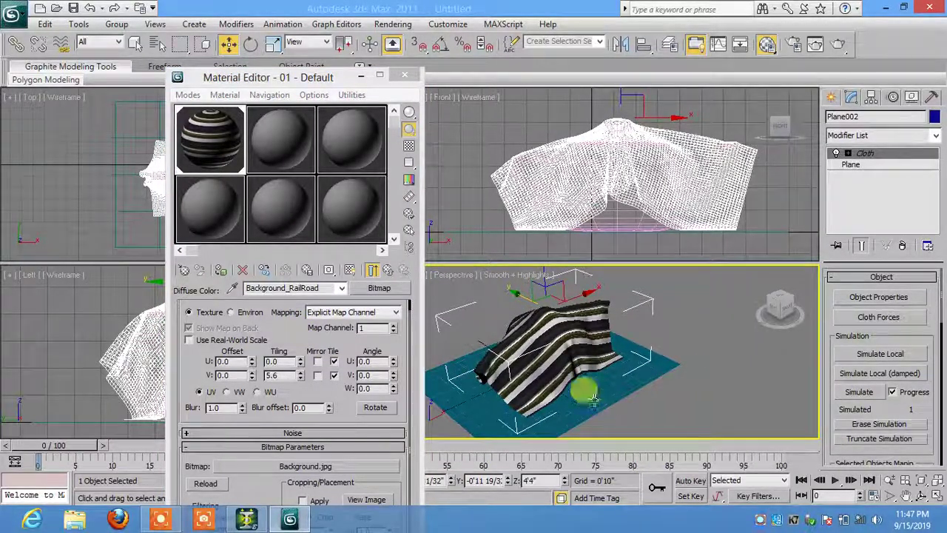
click(387, 269)
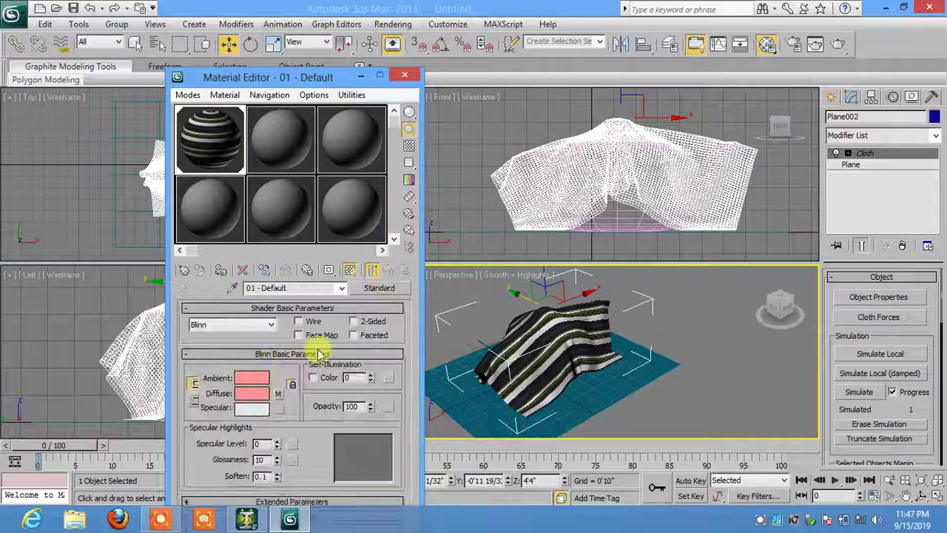
Close the Material Editor and delete the draped cloth
click(410, 76)
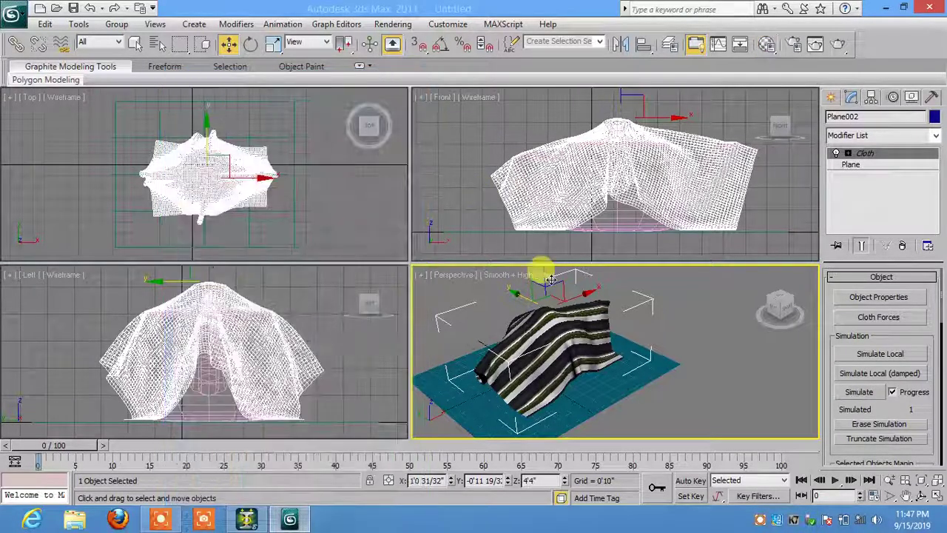
middle_drag(635, 338, 698, 349)
click(716, 342)
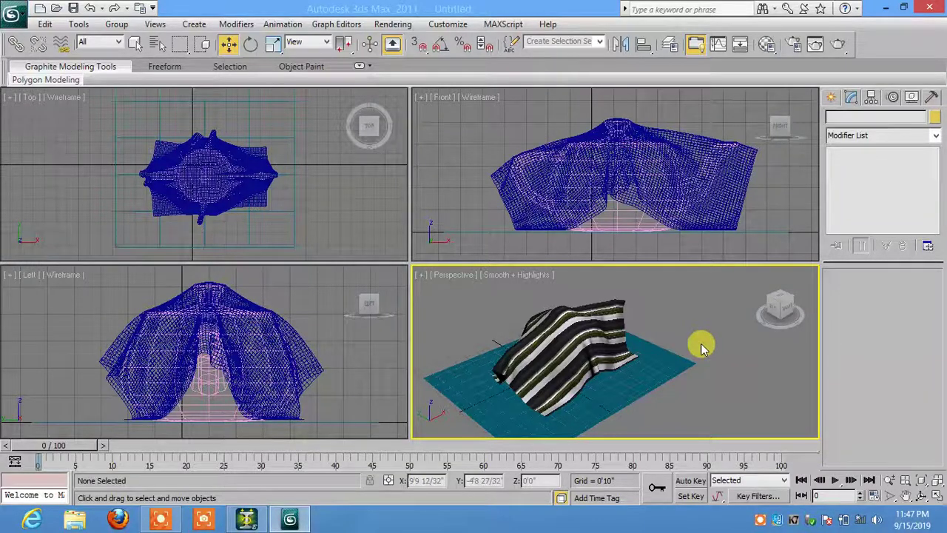
click(661, 122)
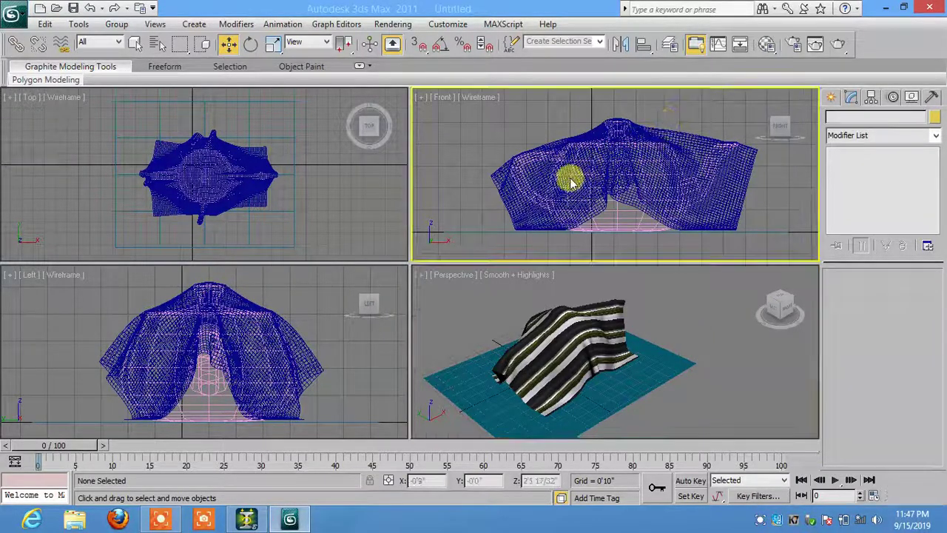
click(570, 183)
key(Delete)
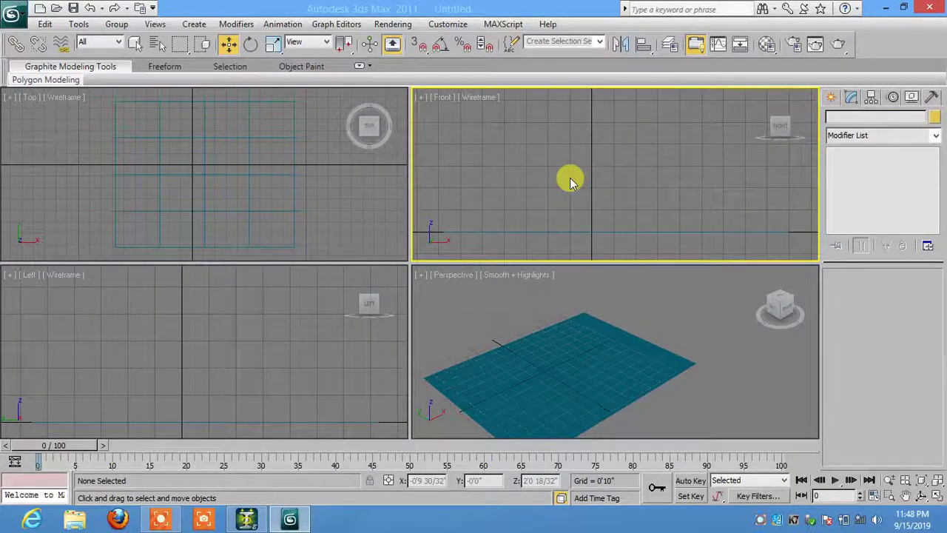
Draw a new flat plane, Plane002, over the teal ground and search modifiers for 'shel'
click(831, 97)
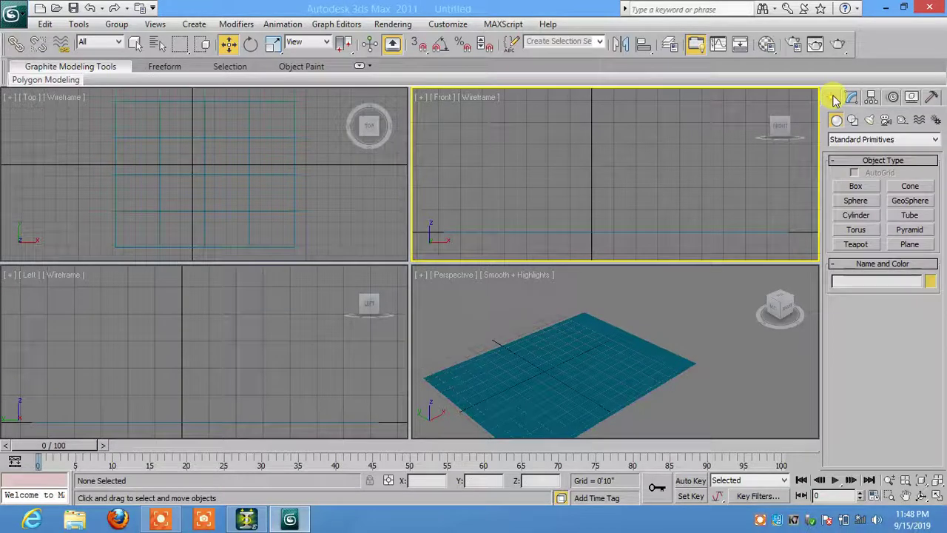
click(910, 244)
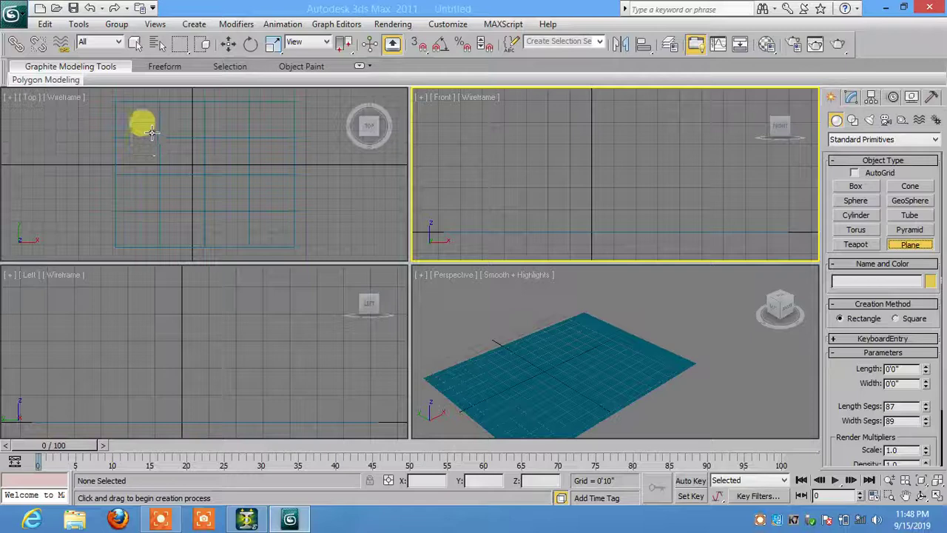
drag(151, 132, 259, 196)
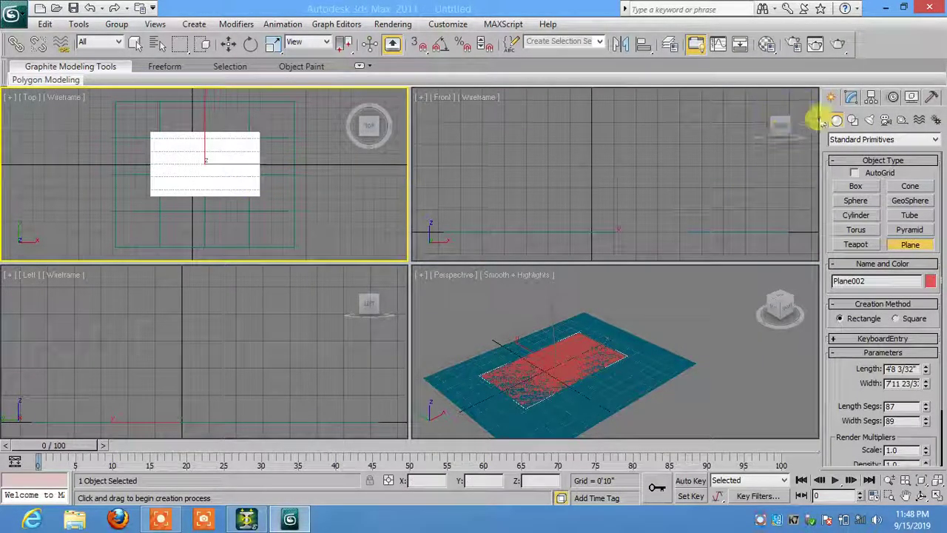
click(850, 97)
click(853, 136)
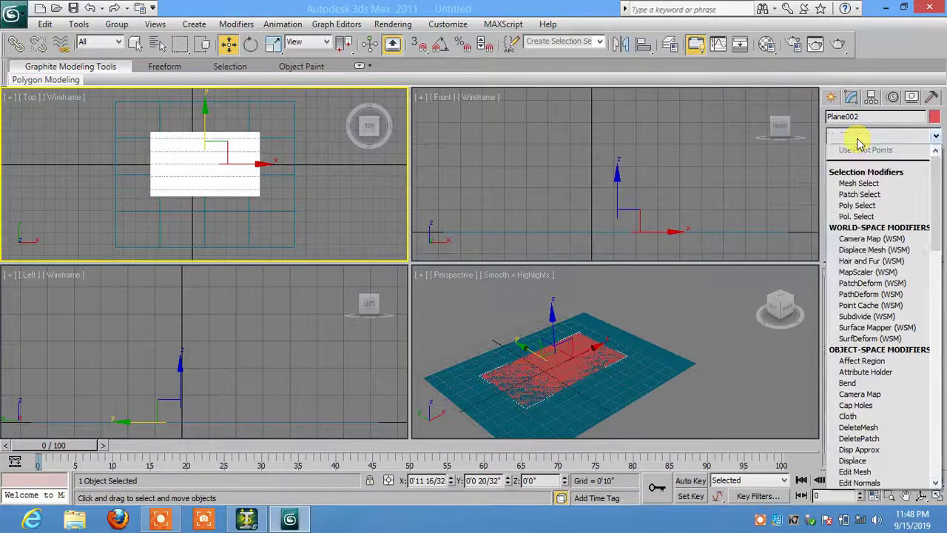
text(shel)
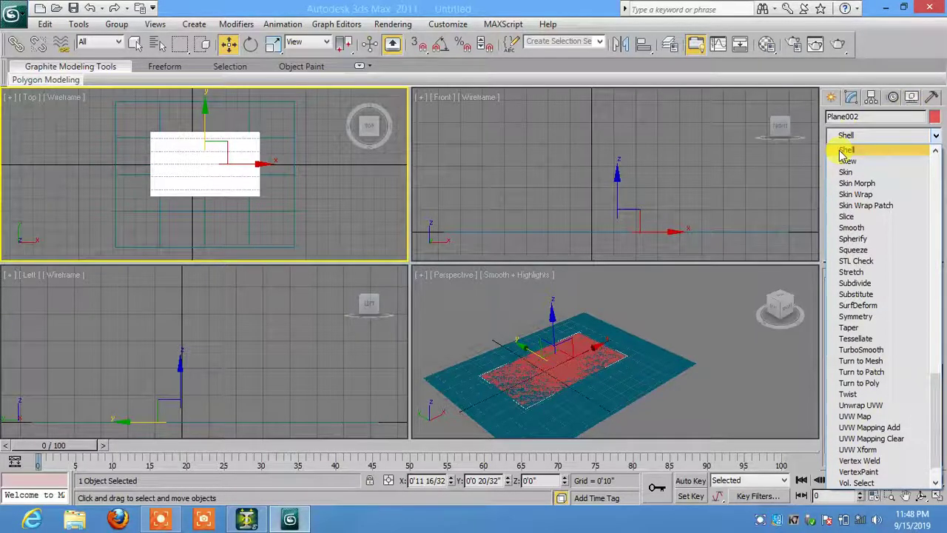
Add a Shell modifier to Plane002 and set its Segments to 2
click(842, 149)
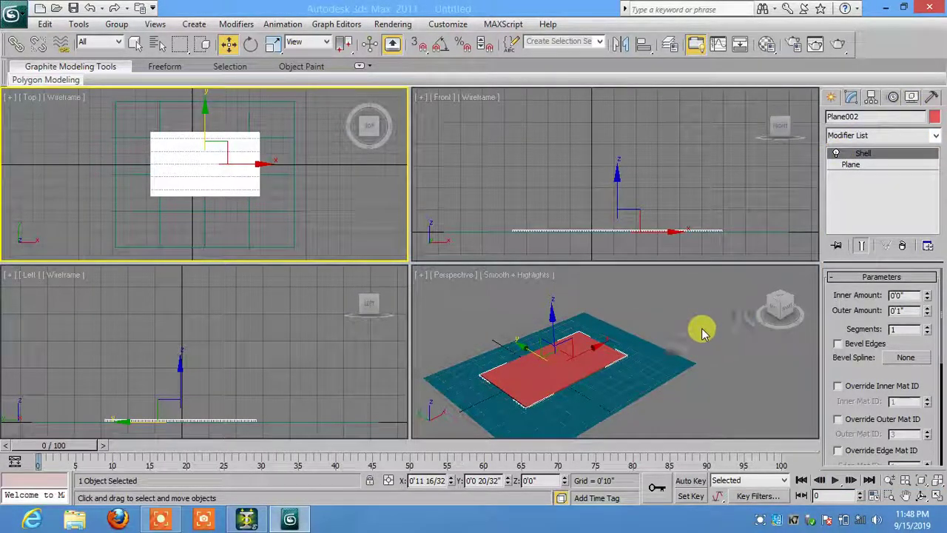
mouse_move(624, 239)
middle_down()
mouse_move(623, 211)
mouse_move(545, 218)
mouse_move(544, 226)
mouse_move(602, 117)
mouse_move(452, 226)
middle_up()
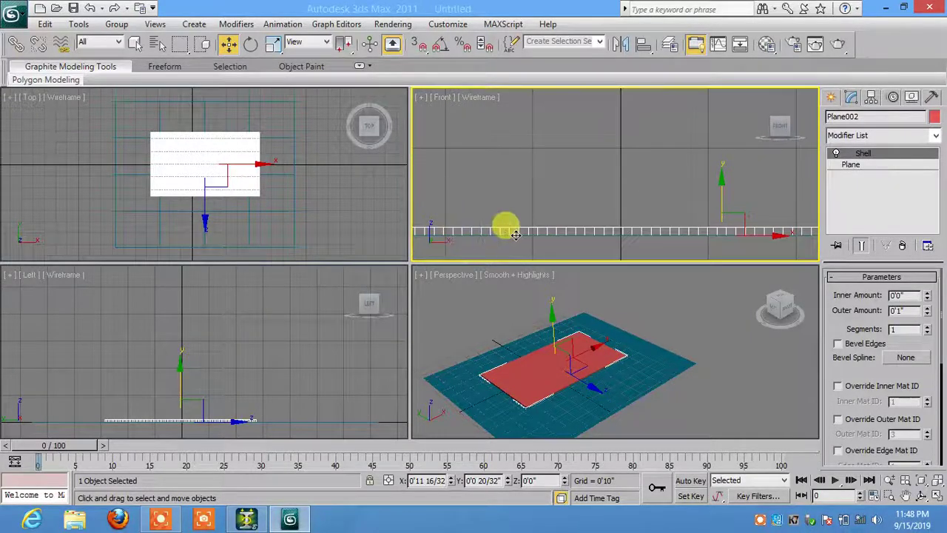
click(928, 326)
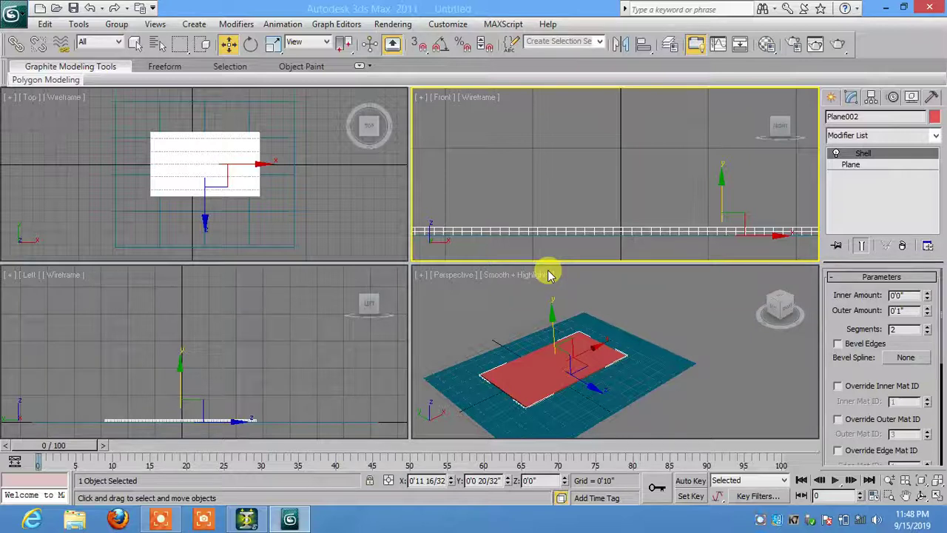
Add and then undo a Cloth modifier, and lift Plane002 about 0'8 30/32" above the ground
click(935, 138)
click(856, 415)
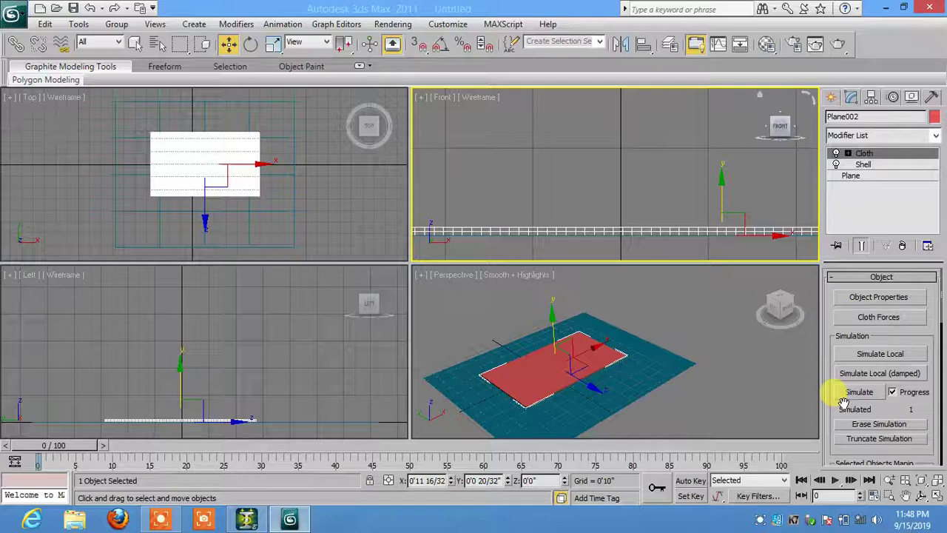
key(ctrl+z)
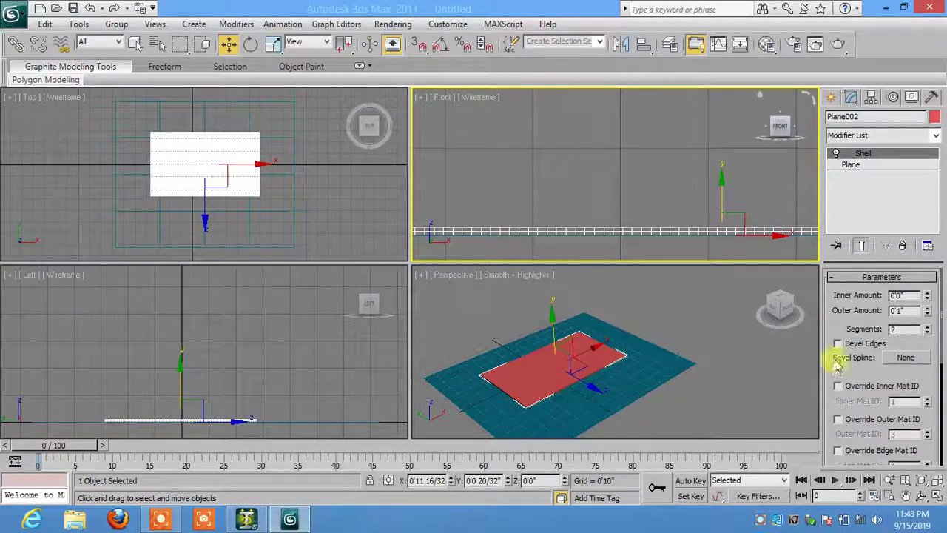
drag(721, 189, 710, 145)
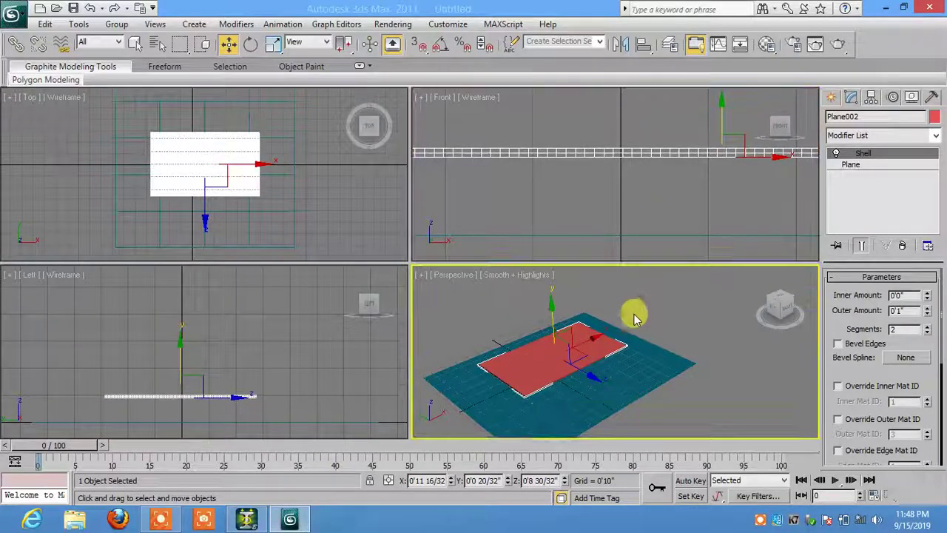
alt+middle_drag(632, 311, 594, 289)
middle_click(294, 315)
middle_drag(295, 315, 277, 278)
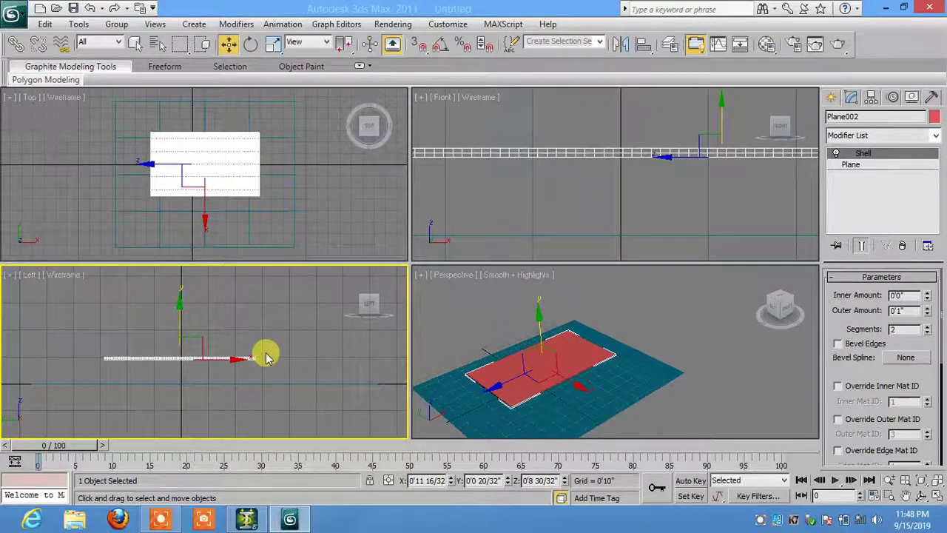
Rotate Plane002 about 11.48° around its X axis in the Left viewport
click(251, 43)
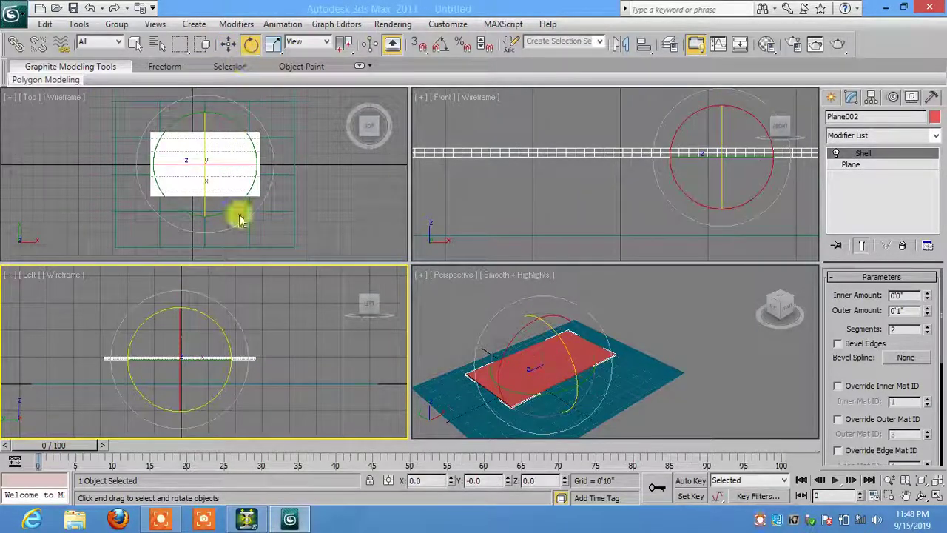
drag(216, 298, 224, 322)
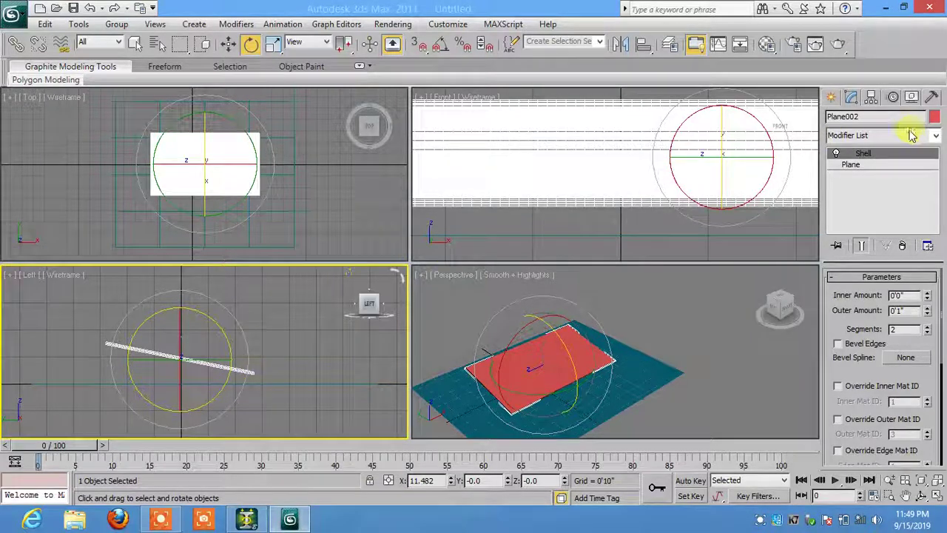
click(936, 139)
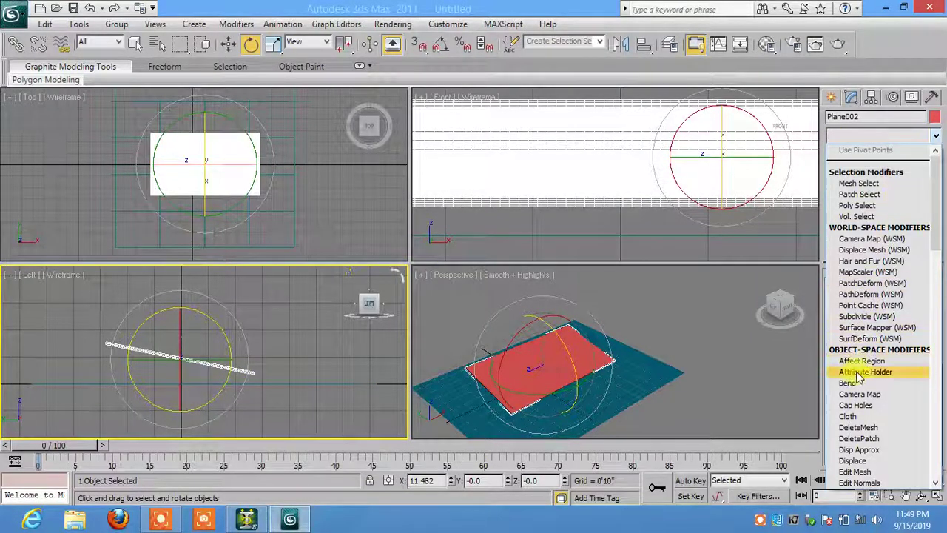
Add a Cloth modifier and make Plane002 a cloth object using the Satin preset
click(851, 417)
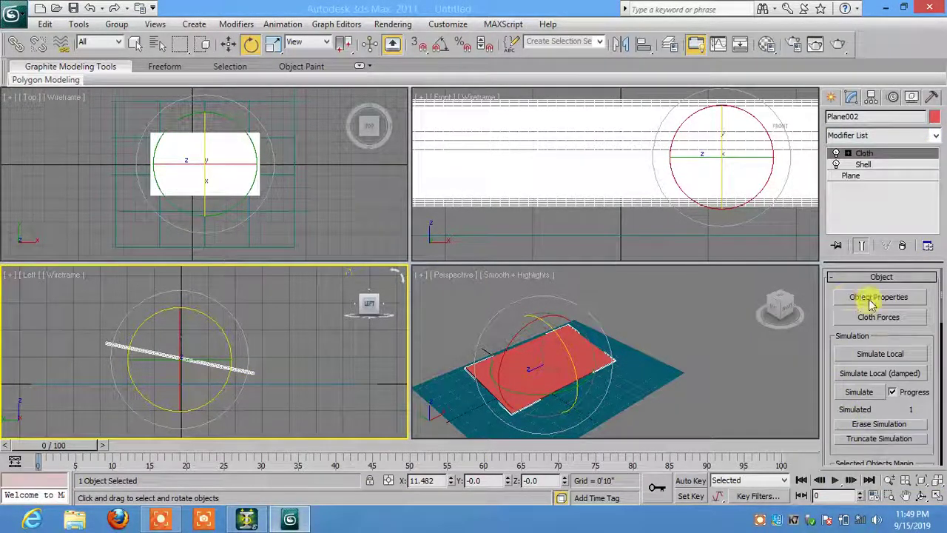
click(878, 296)
click(338, 66)
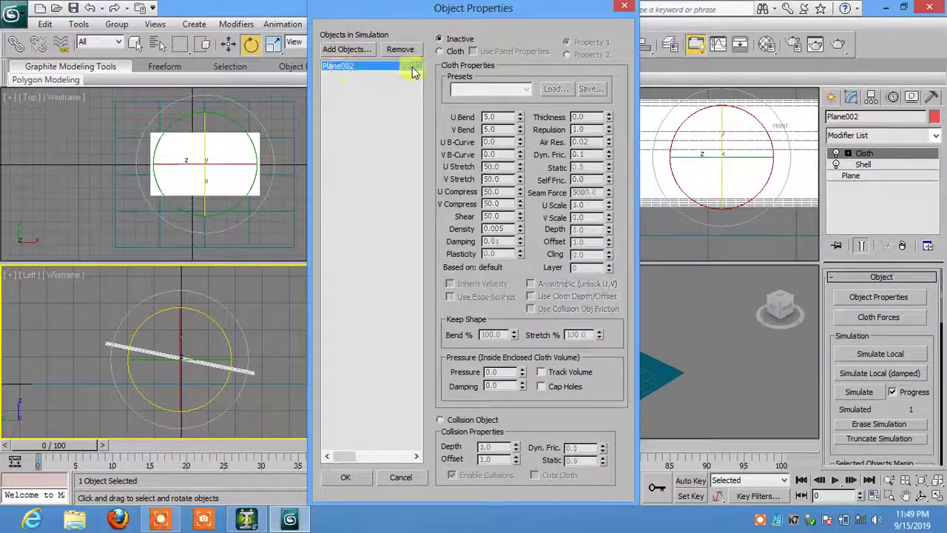
click(440, 51)
click(493, 90)
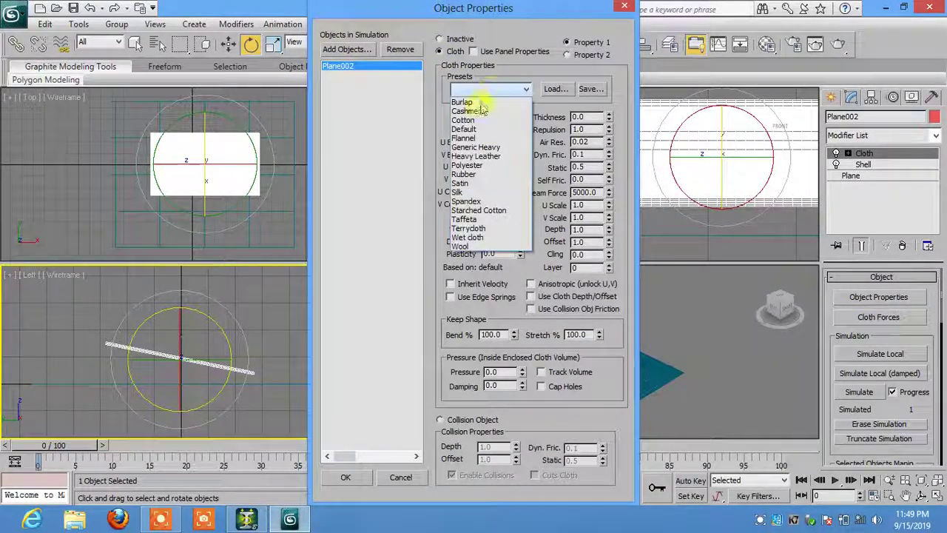
click(474, 183)
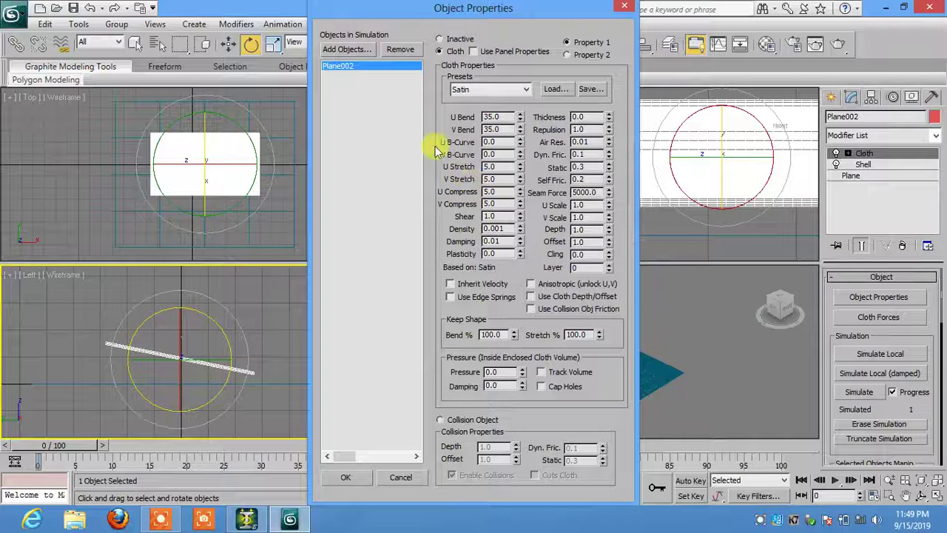
Add Plane001 to the cloth simulation as a collision object
click(347, 48)
click(120, 164)
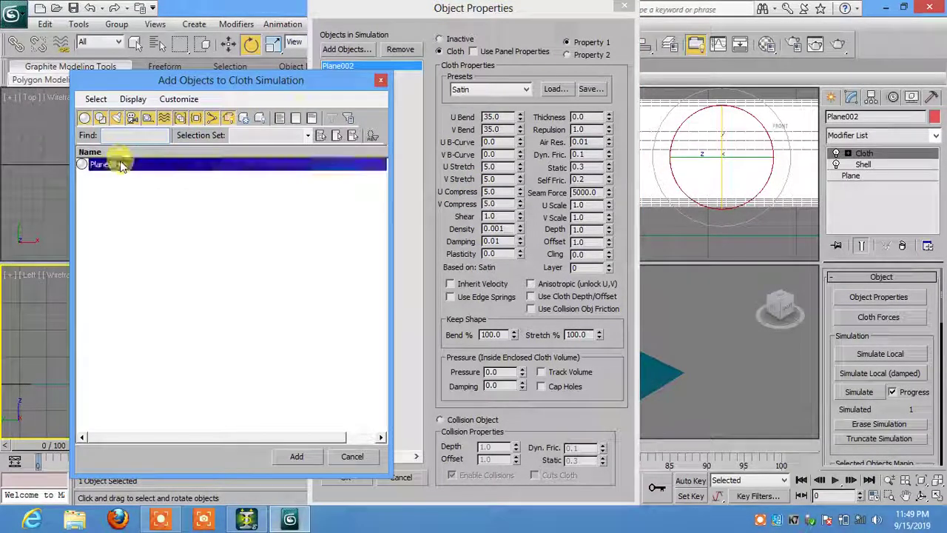
click(296, 456)
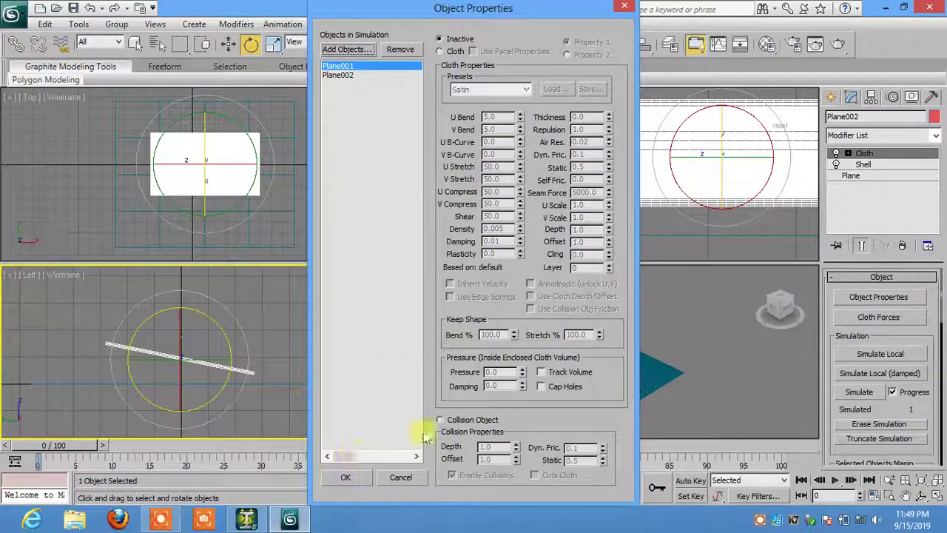
click(440, 420)
click(357, 478)
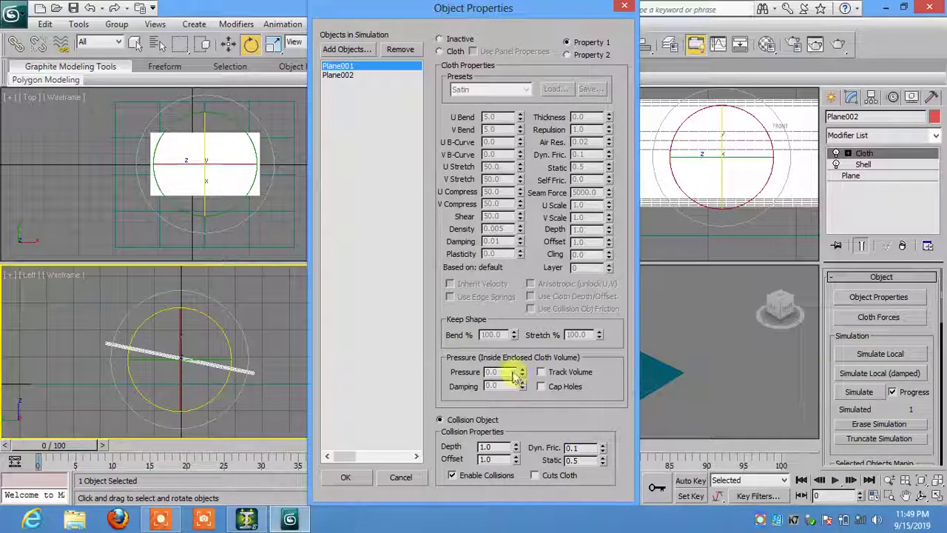
Set the Plane002 cloth Pressure to 5.0 and confirm the Object Properties
click(342, 77)
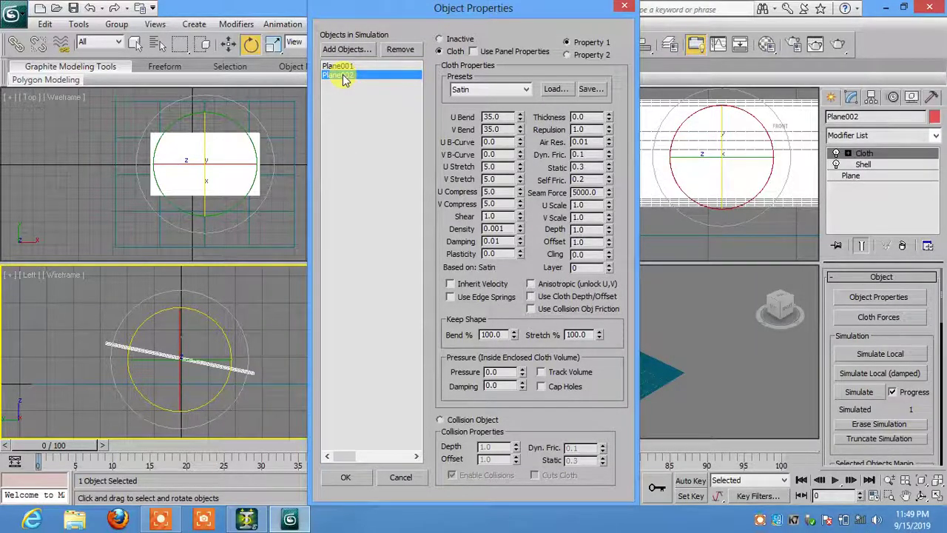
click(227, 163)
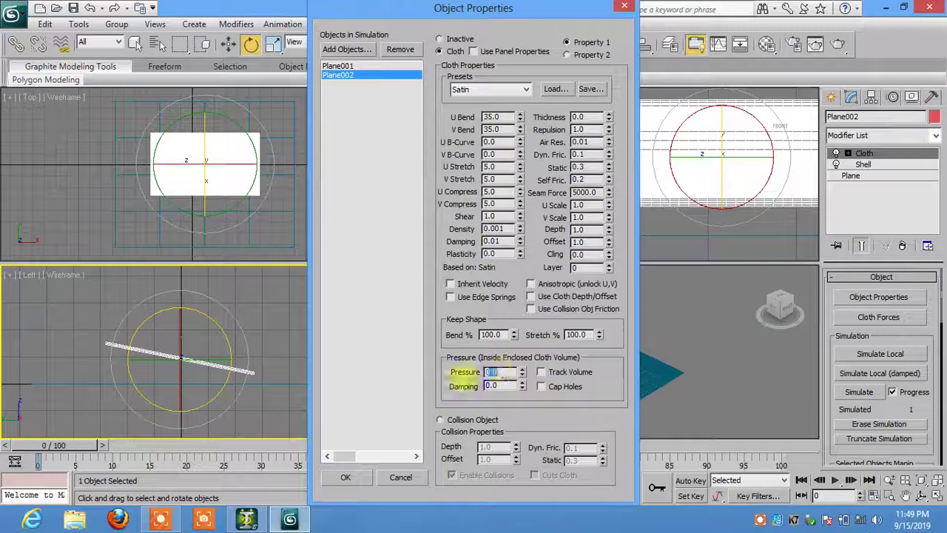
text(5.0)
key(BackSpace)
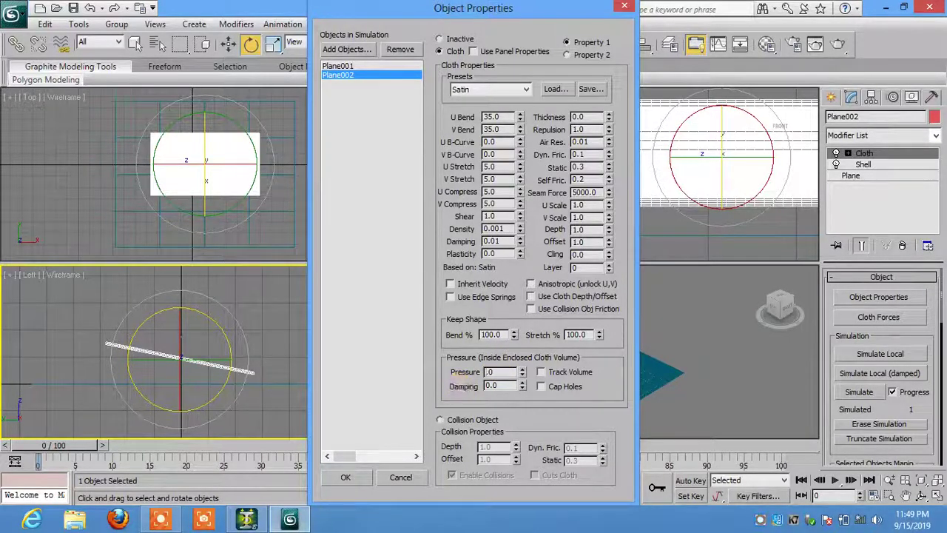
text(5)
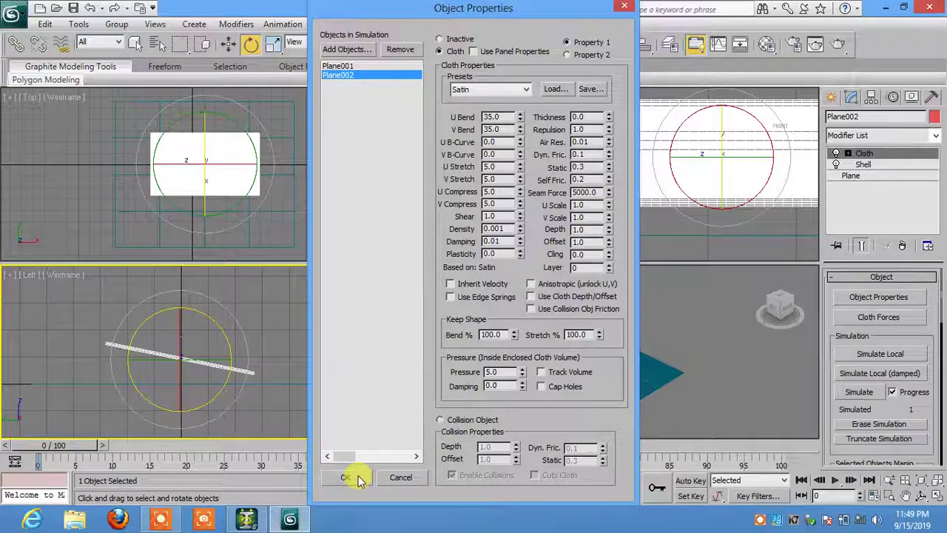
click(345, 476)
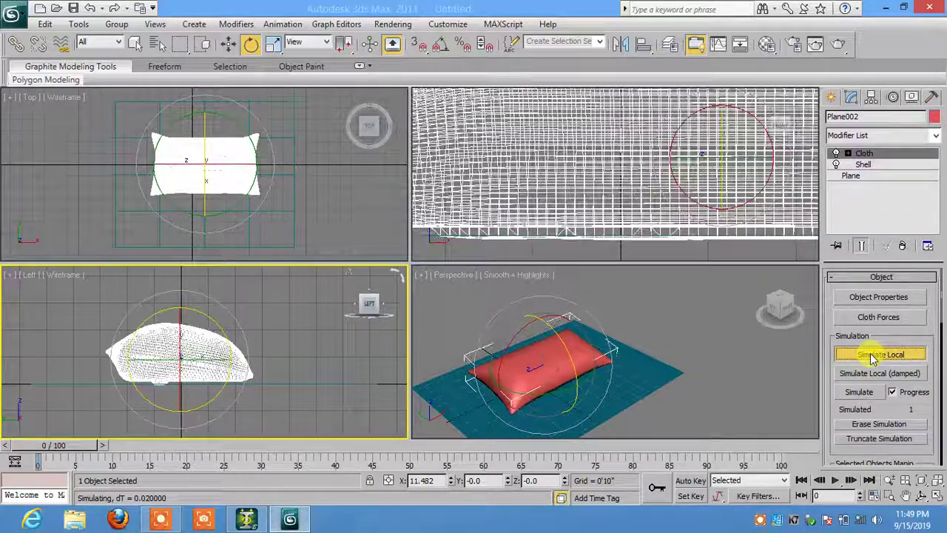
Stop the simulation once the cloth has puffed up, deselect it, and orbit to inspect the pillow
click(873, 358)
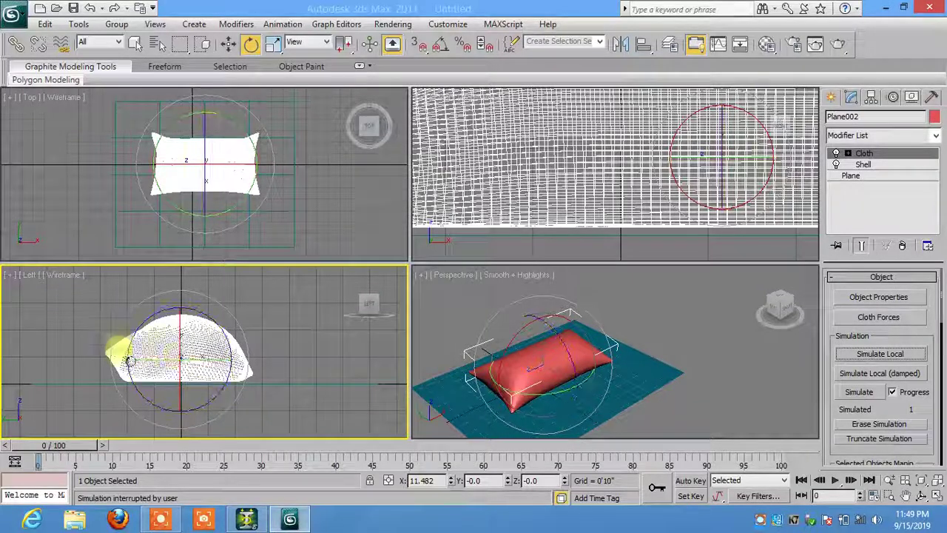
right_click(683, 333)
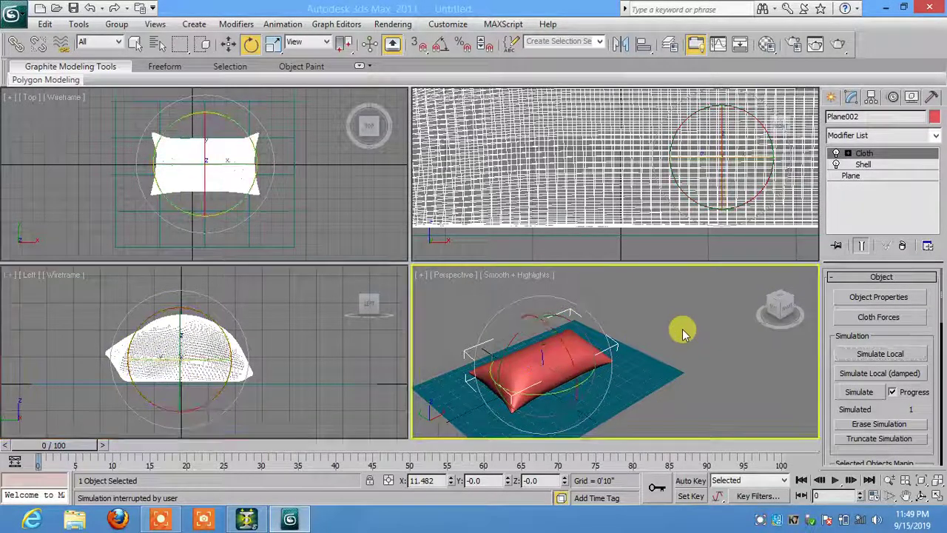
click(682, 333)
click(921, 496)
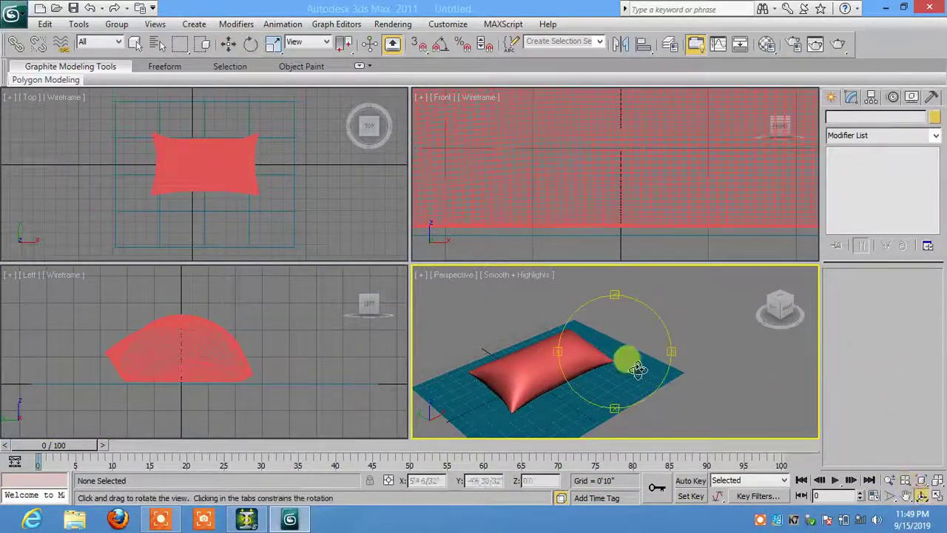
mouse_move(624, 349)
mouse_down()
mouse_move(699, 307)
mouse_move(580, 349)
mouse_move(538, 348)
mouse_move(524, 333)
mouse_move(619, 351)
mouse_move(628, 326)
mouse_up()
Assign the plain 02 - Default material to the pillow in the Material Editor
key(e)
click(542, 363)
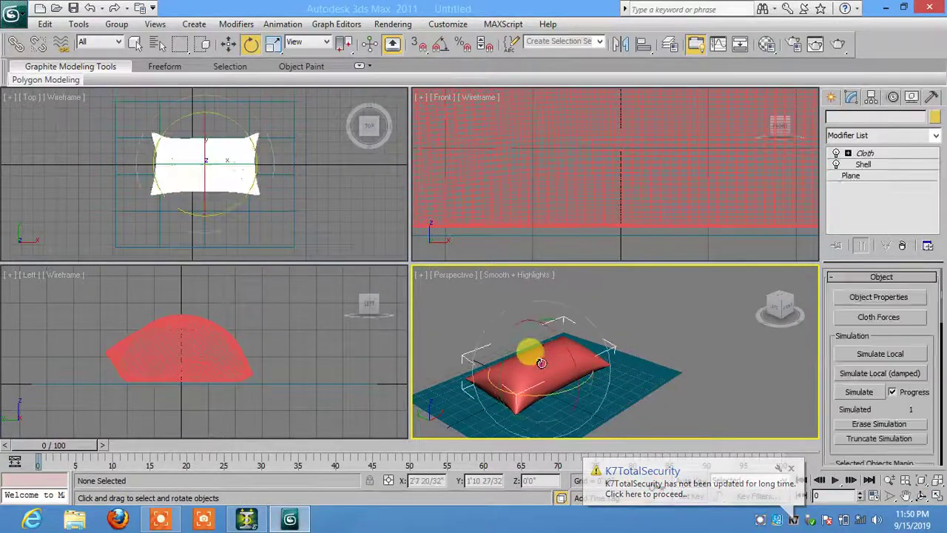
key(m)
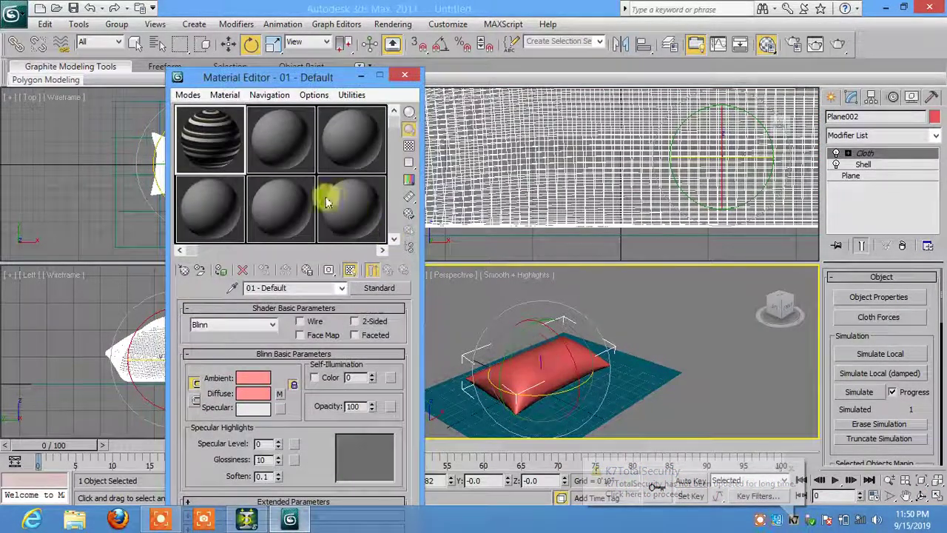
click(276, 139)
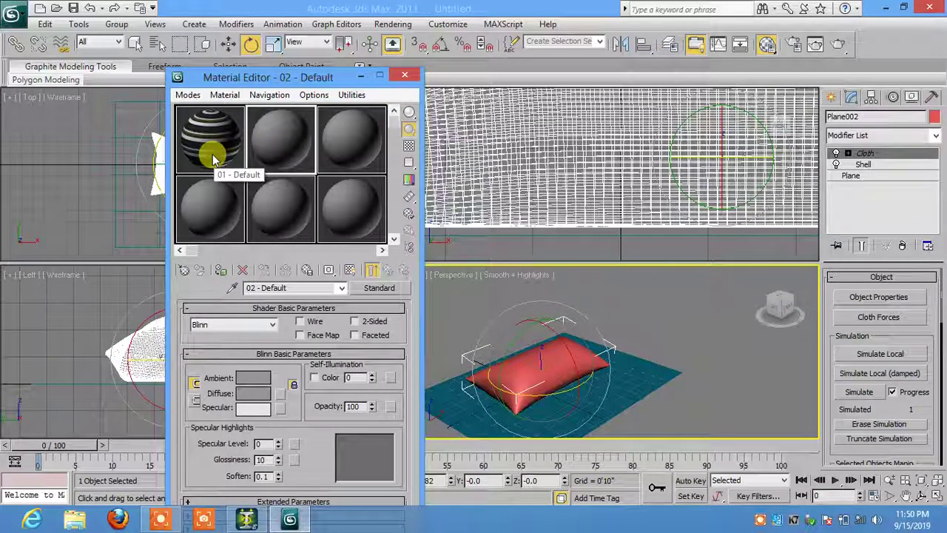
click(212, 154)
click(221, 271)
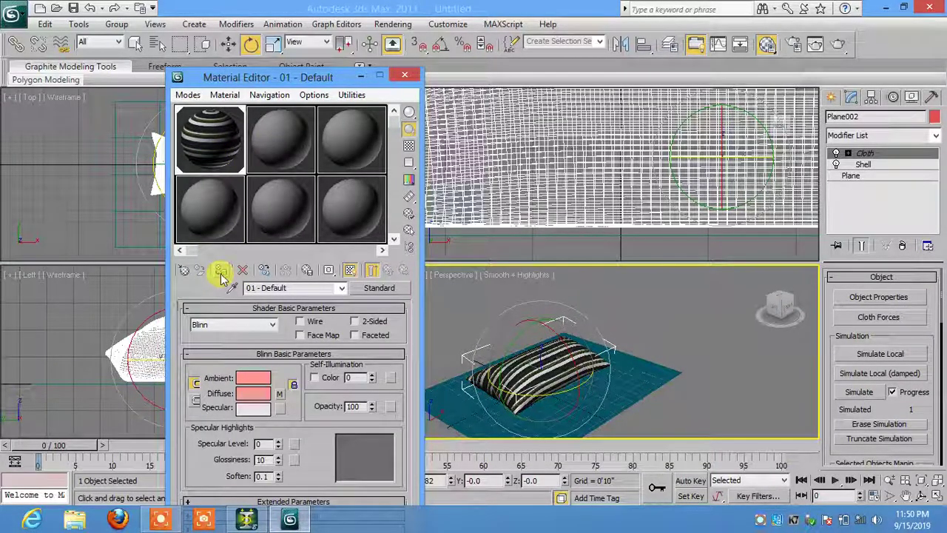
click(278, 129)
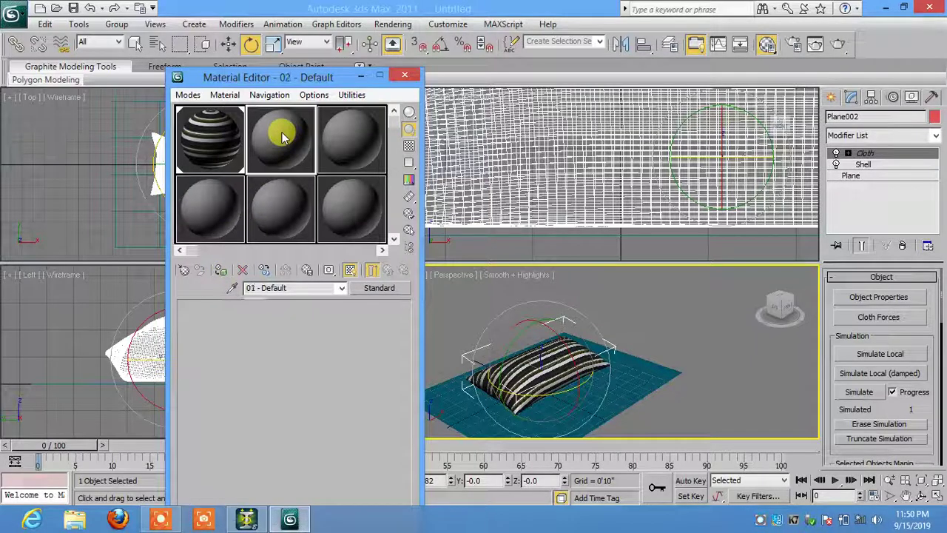
click(221, 271)
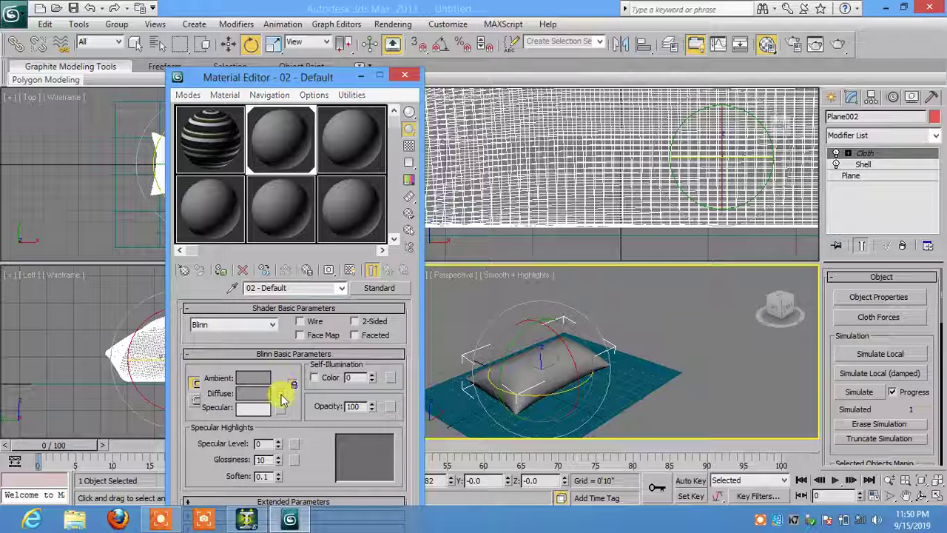
Use the Carpttan.jpg bitmap as the diffuse map and show it on the pillow in the viewport
click(281, 394)
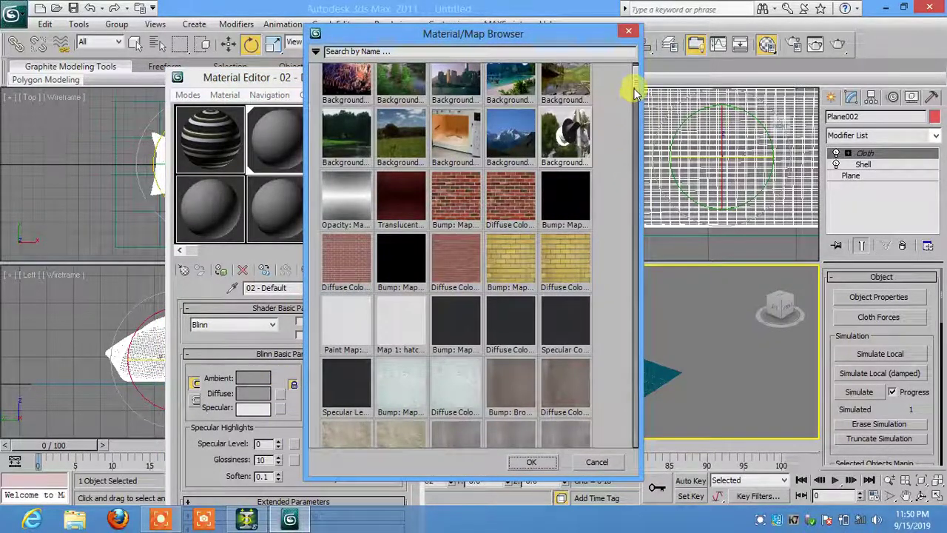
mouse_move(634, 90)
mouse_down()
mouse_move(642, 120)
mouse_move(630, 122)
mouse_up()
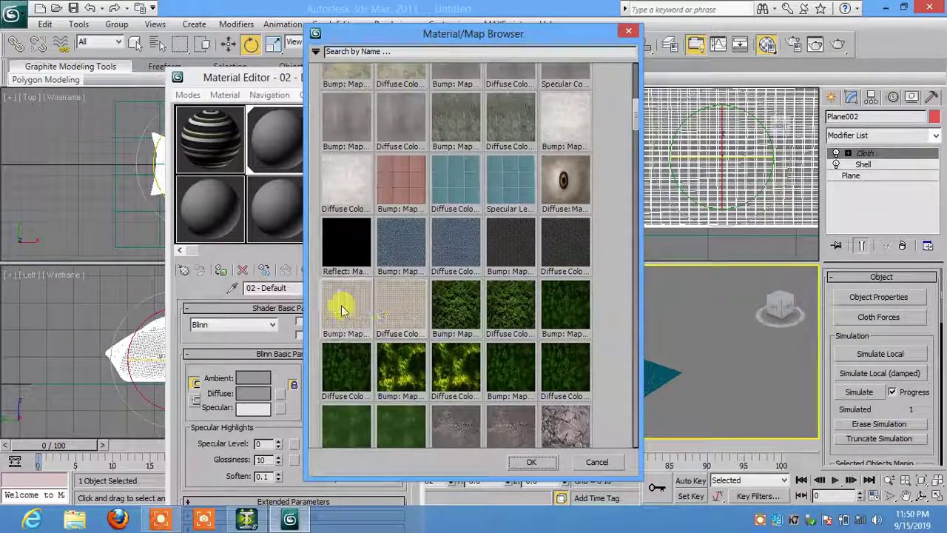
double_click(342, 309)
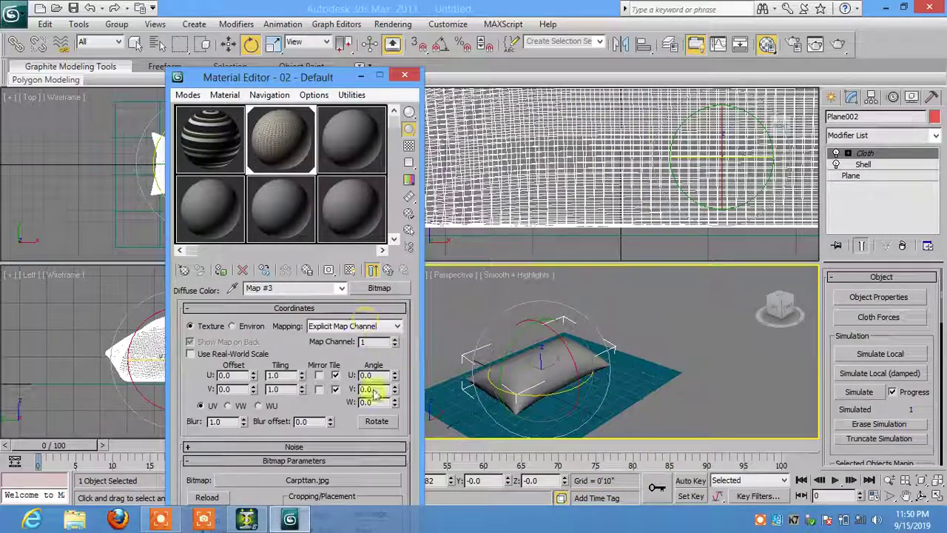
click(350, 270)
click(493, 361)
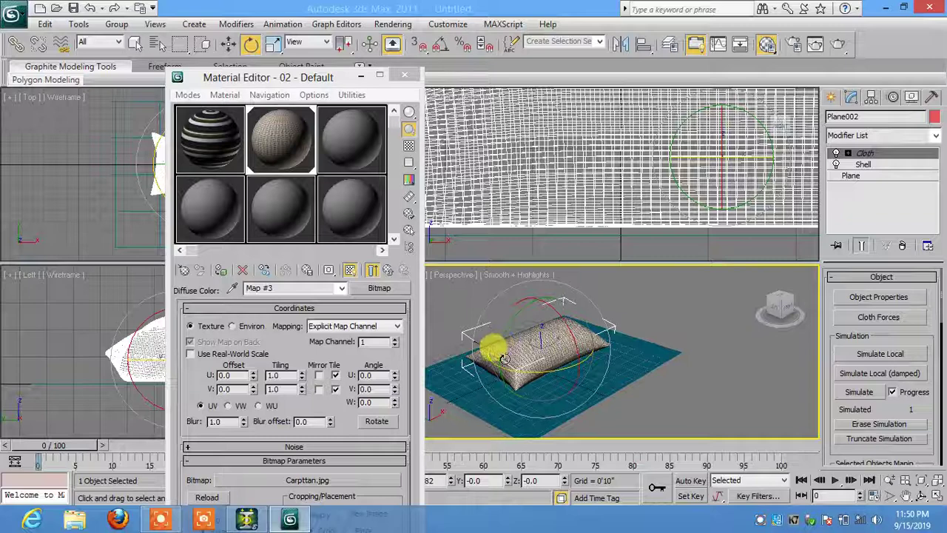
mouse_move(503, 358)
alt+middle_down()
mouse_move(493, 339)
mouse_move(543, 345)
mouse_move(514, 328)
alt+middle_up()
click(676, 311)
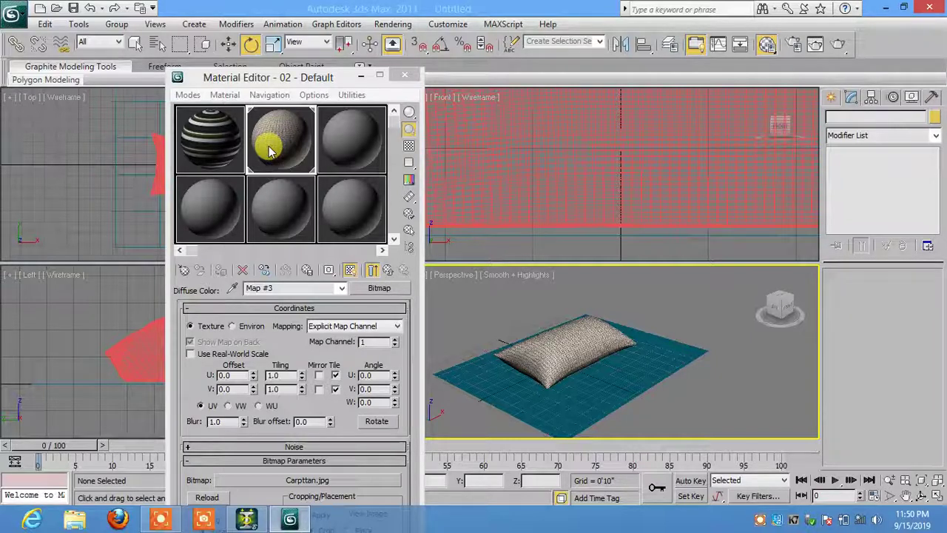
Save the scene as pillow.max, then start a new scene with New All
click(404, 75)
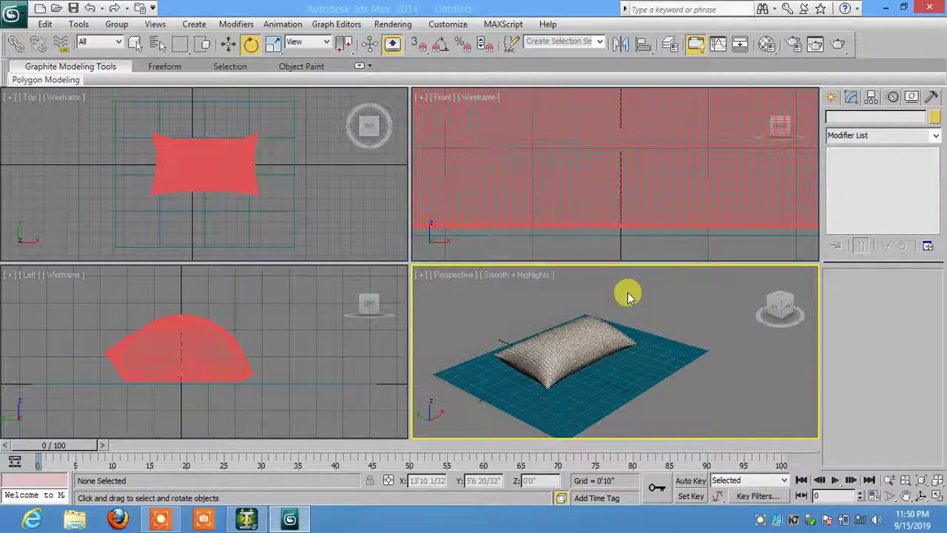
click(71, 10)
text(pillow)
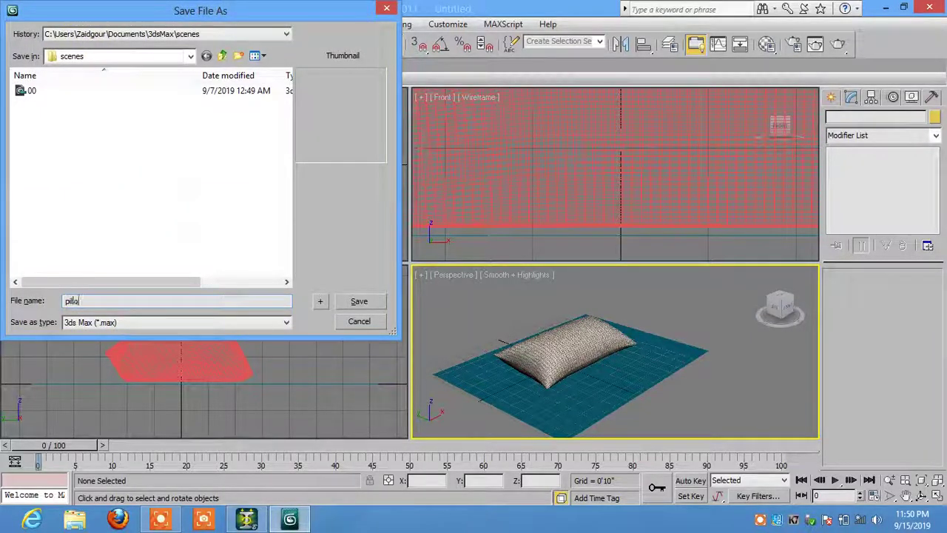
click(361, 306)
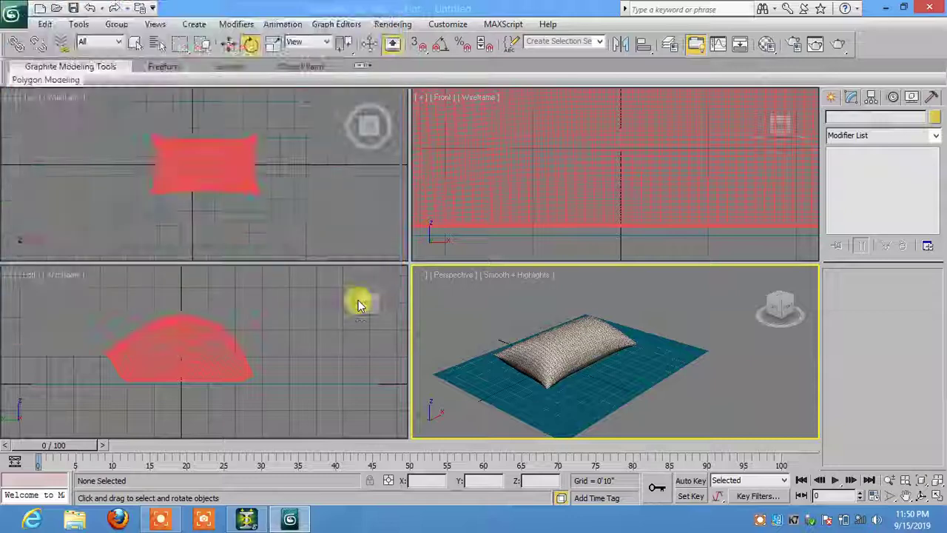
click(39, 9)
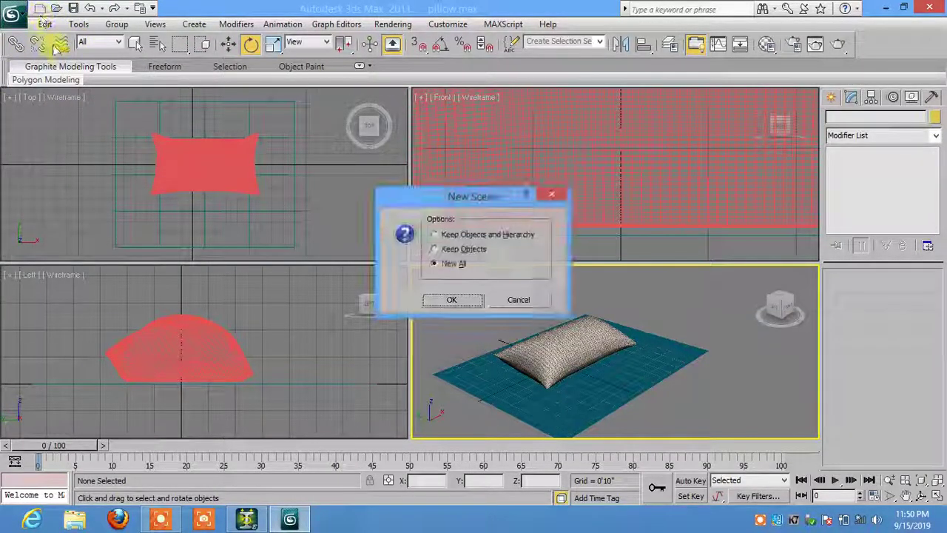
click(450, 302)
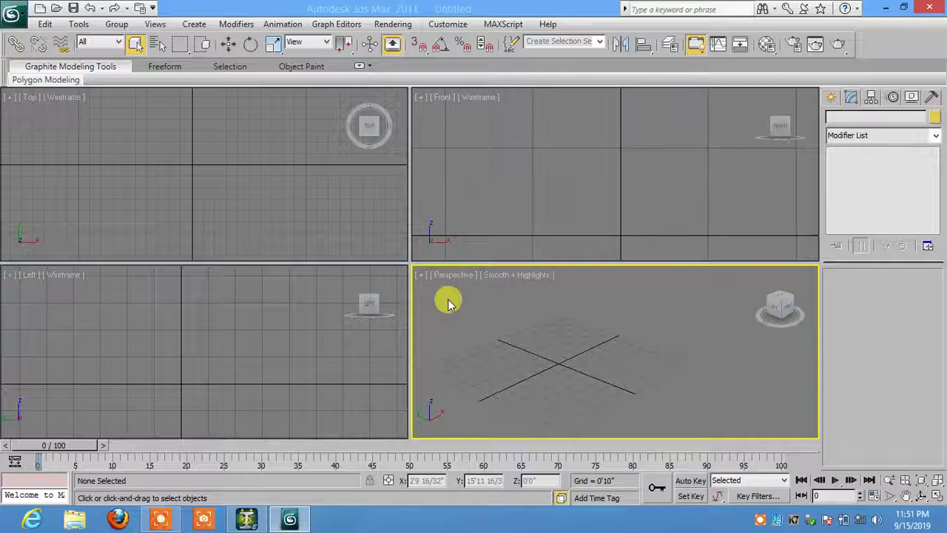